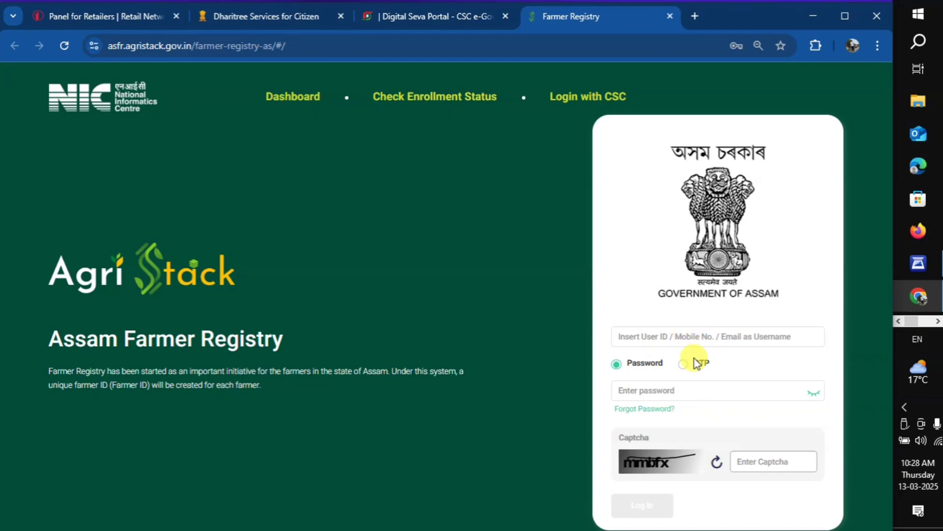
Step: Sign in through 'Login with CSC' on the Assam Farmer Registry home page
{"action": "left_click", "coordinate": [570, 98]}
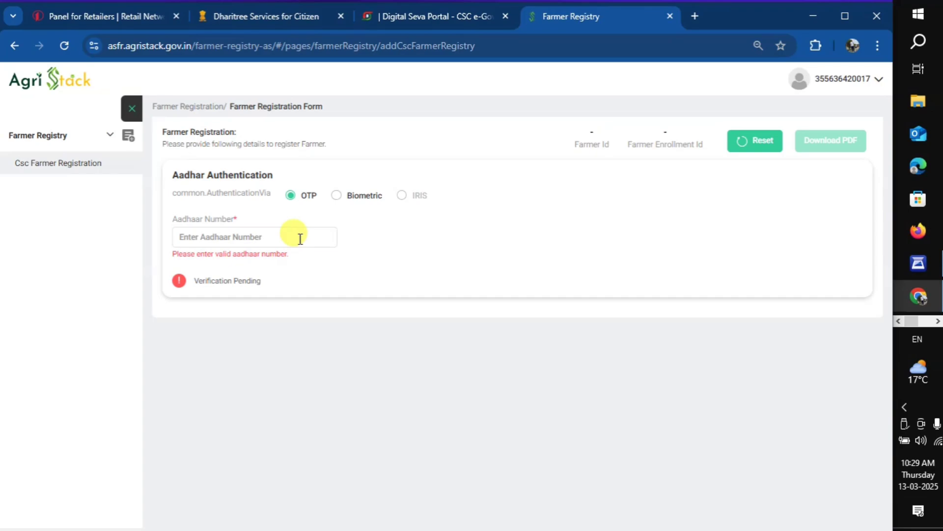
Step: Enter the farmer's Aadhaar number and verify it with the 6-digit OTP received
{"action": "left_click", "coordinate": [300, 239]}
{"action": "type", "text": "***"}
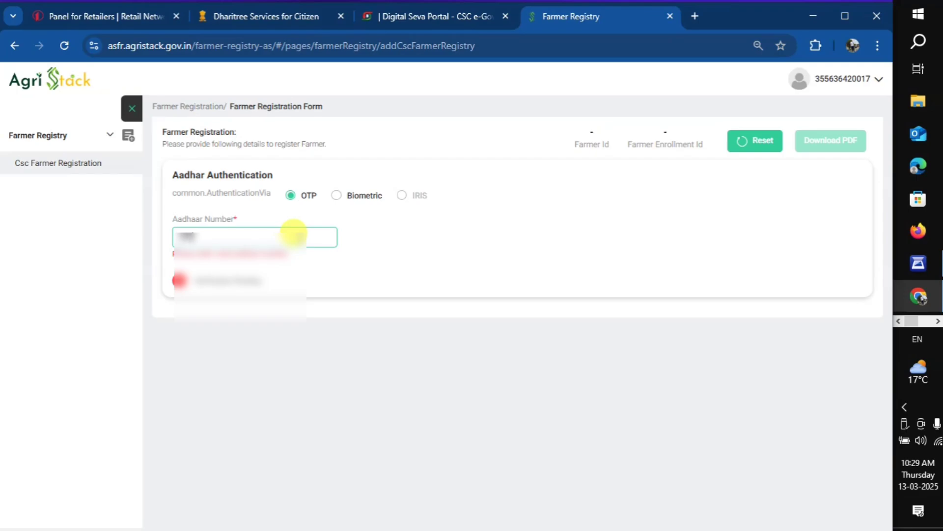
{"action": "type", "text": "*********"}
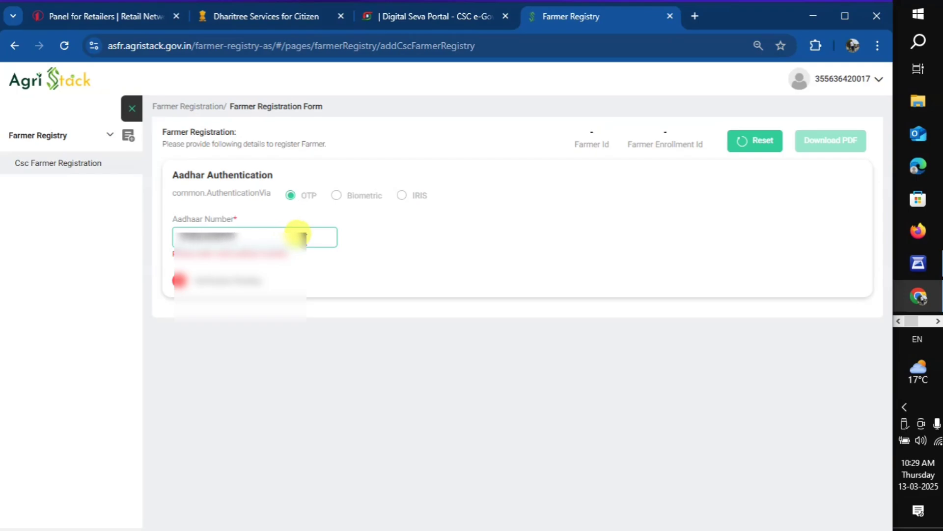
{"action": "left_click", "coordinate": [385, 285]}
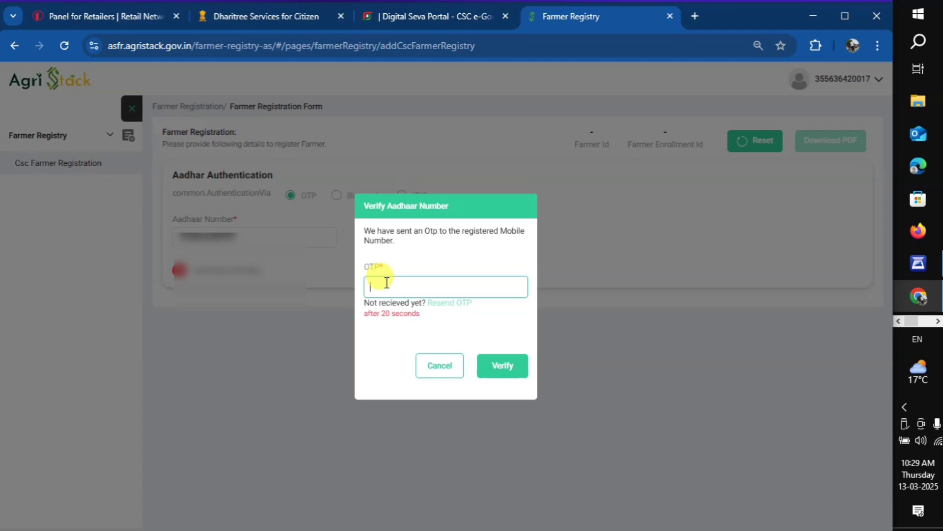
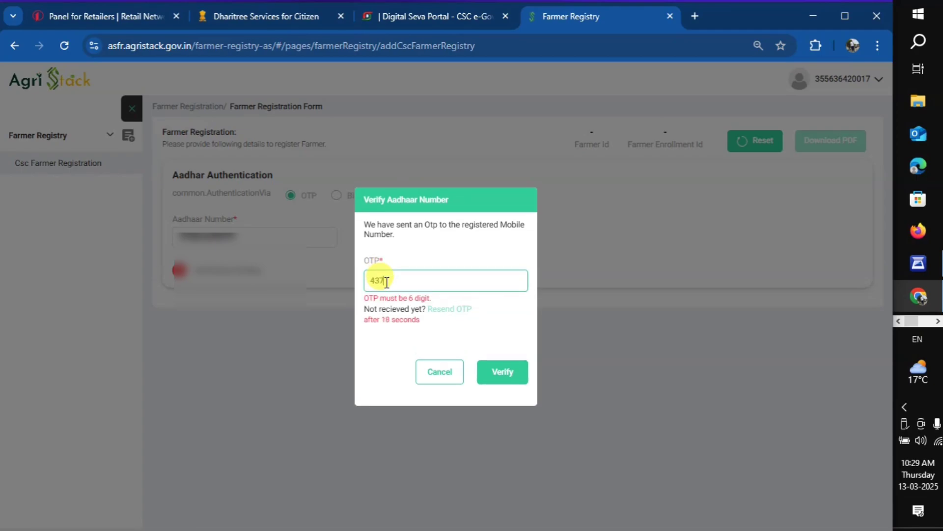
{"action": "left_click", "coordinate": [501, 369]}
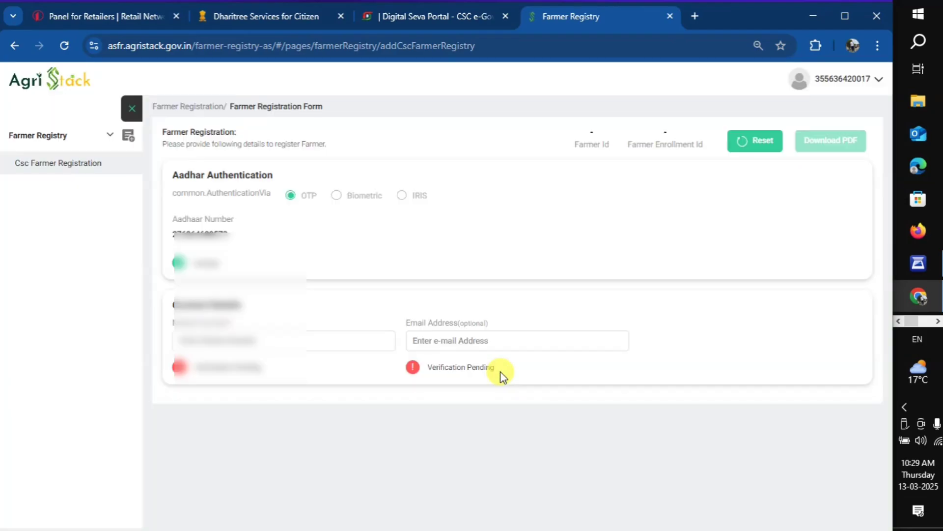
Step: Enter the farmer's mobile number in Contact Details and confirm it with the mobile OTP
{"action": "left_click", "coordinate": [194, 337]}
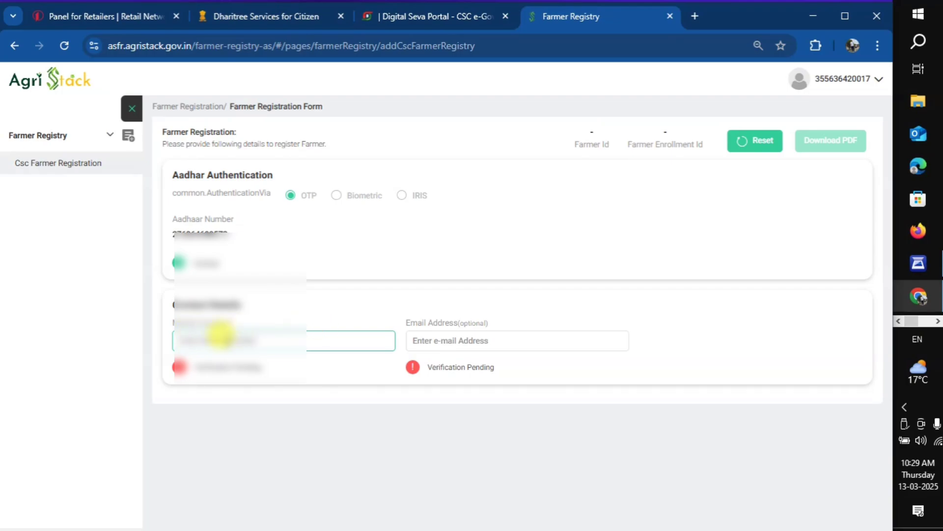
{"action": "type", "text": "6003"}
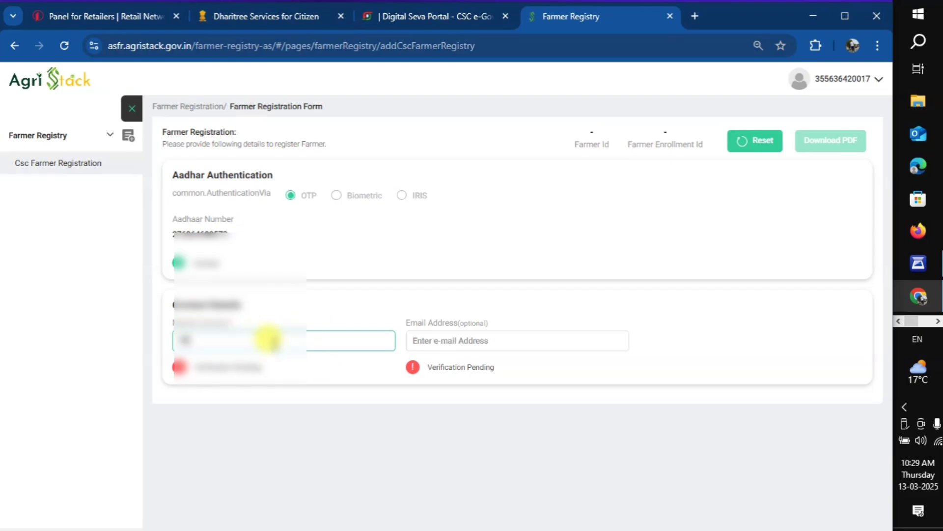
{"action": "type", "text": "0000000"}
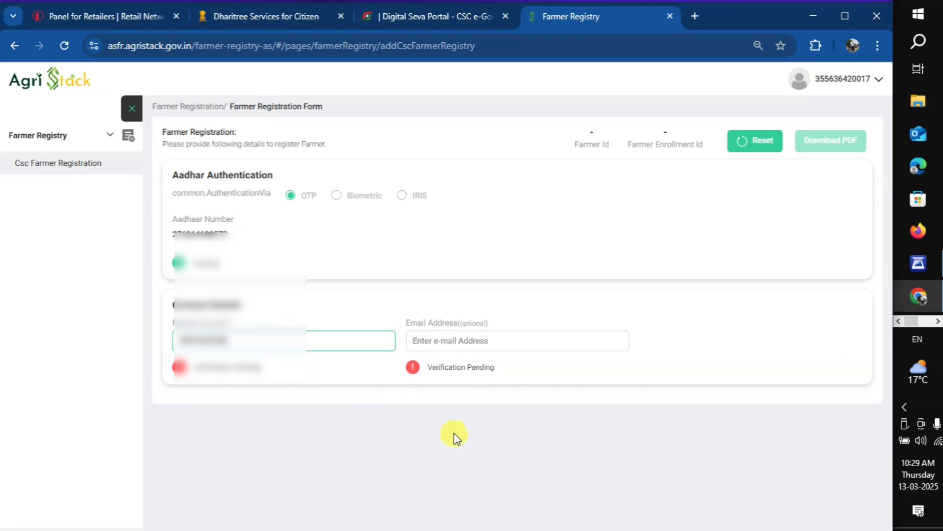
{"action": "left_click", "coordinate": [433, 416]}
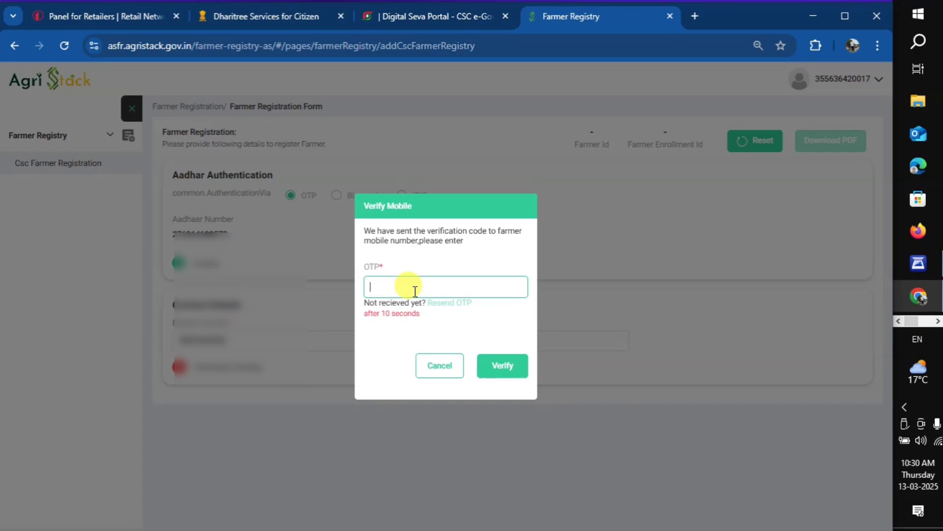
{"action": "left_click", "coordinate": [500, 368]}
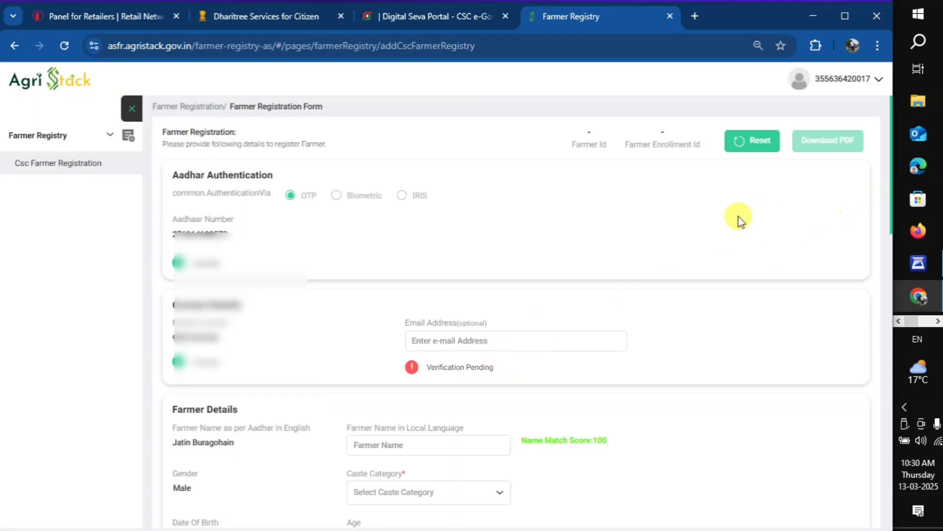
Step: Set Caste Category to OBC and Identifier Type to C/o
{"action": "scroll", "coordinate": [472, 257], "scroll_direction": "down", "scroll_amount": 5}
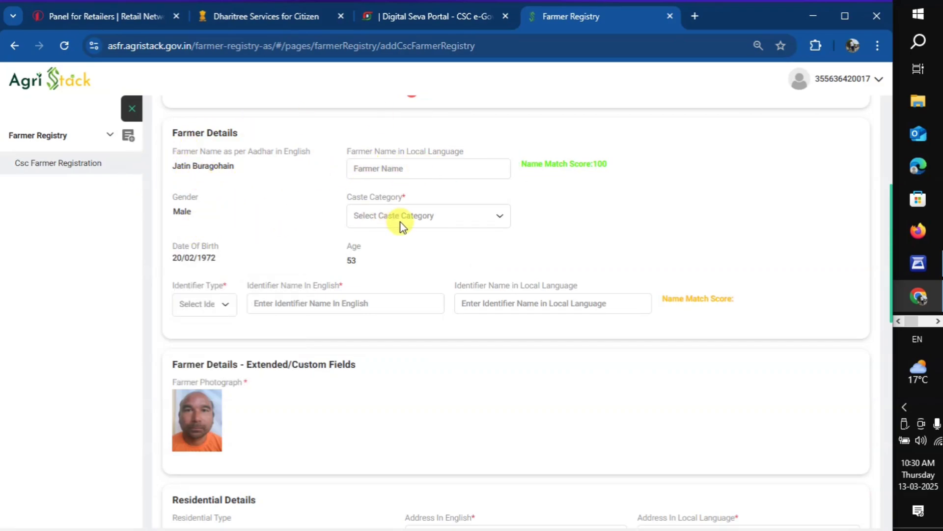
{"action": "left_click", "coordinate": [420, 216]}
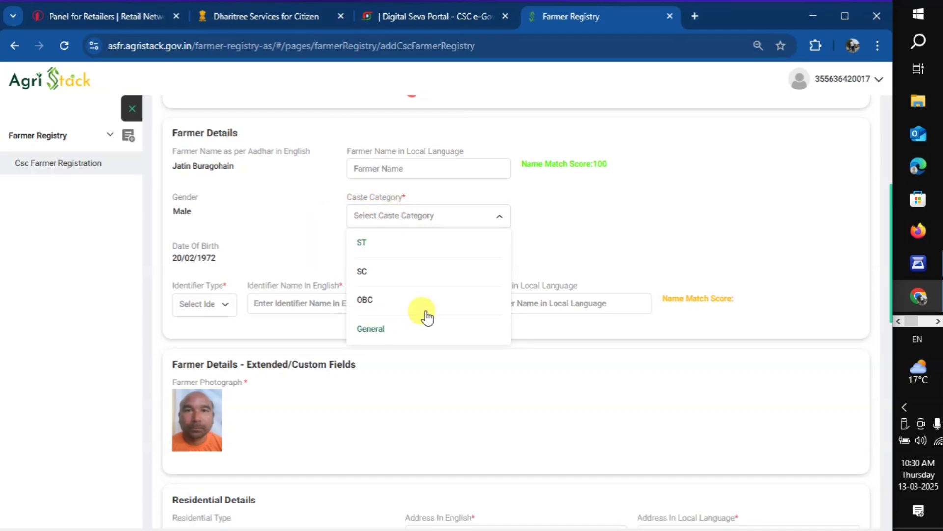
{"action": "left_click", "coordinate": [396, 299]}
{"action": "left_click", "coordinate": [209, 310]}
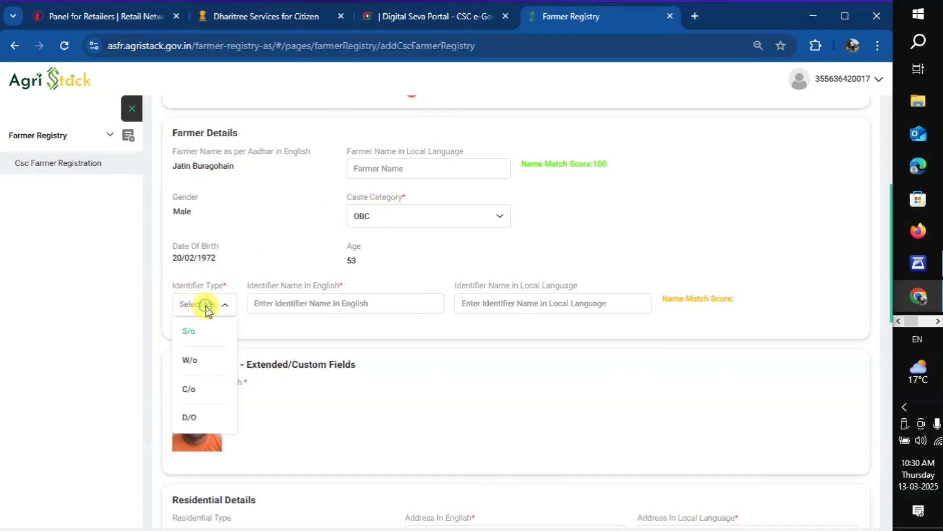
{"action": "left_click", "coordinate": [190, 390]}
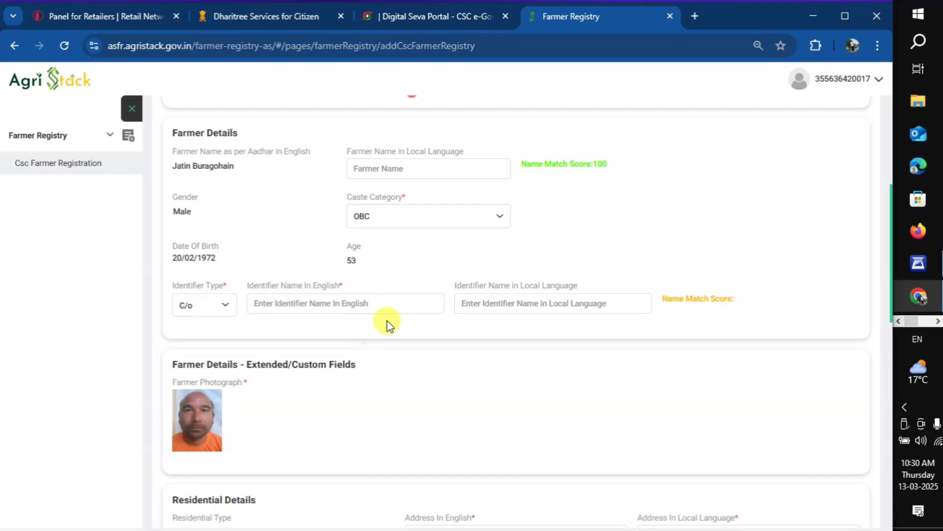
Step: Enter the C/o identifier's name in English, yielding a Name Match Score of 100
{"action": "left_click", "coordinate": [512, 308]}
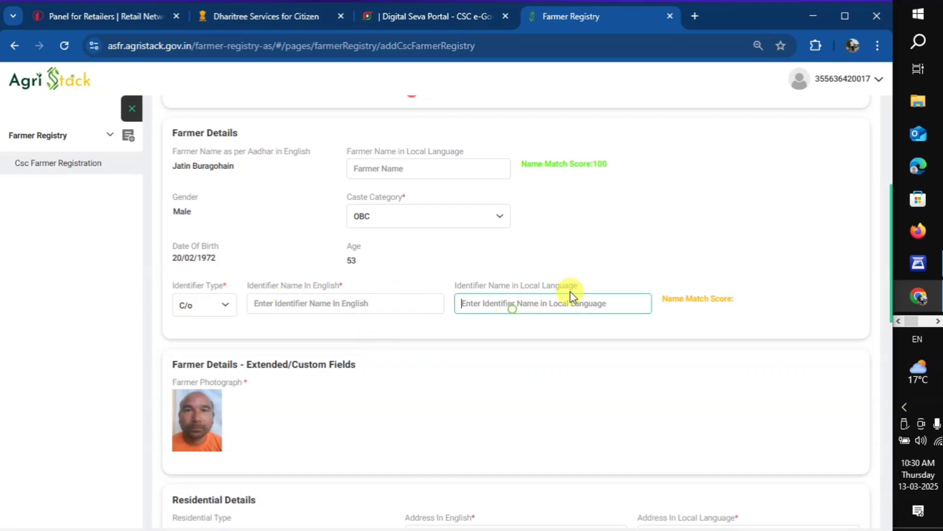
{"action": "left_click", "coordinate": [418, 305]}
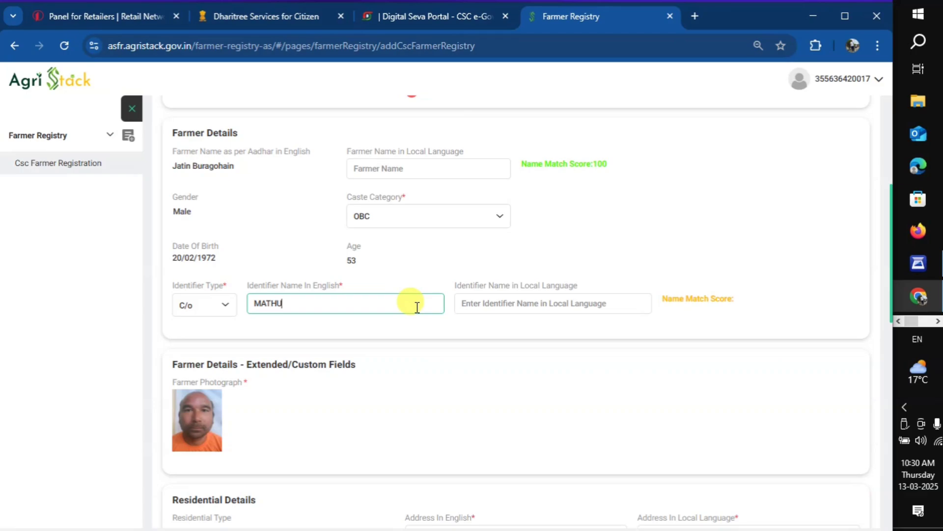
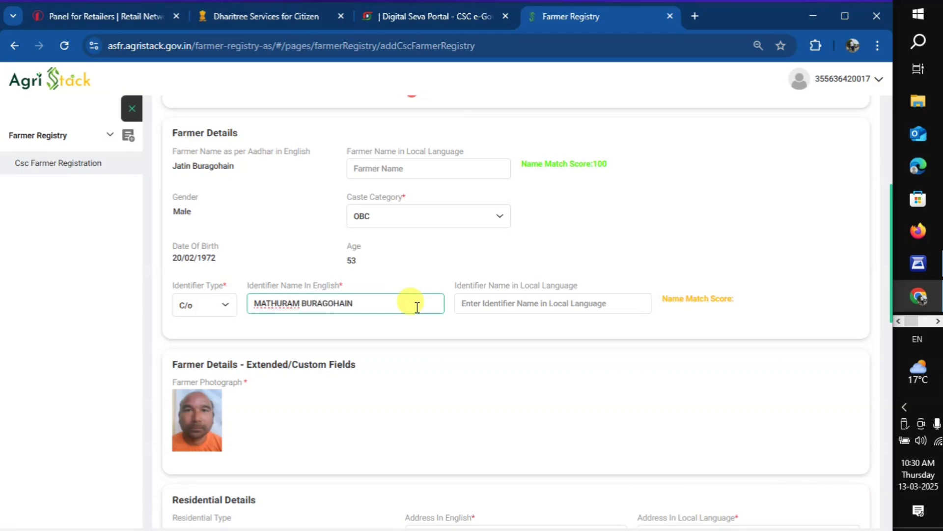
{"action": "left_click", "coordinate": [549, 369]}
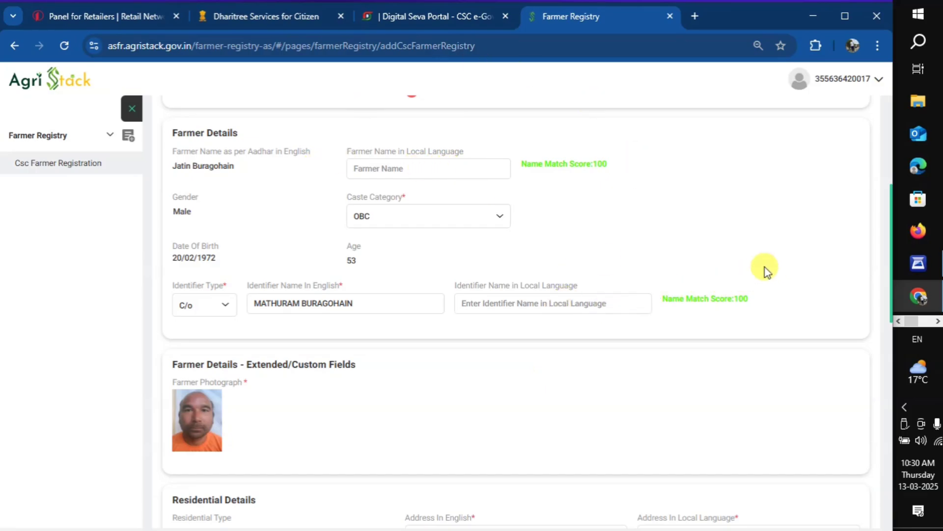
Step: Paste the Assamese residential address into Address In Local Language
{"action": "scroll", "coordinate": [731, 279], "scroll_direction": "down", "scroll_amount": 5}
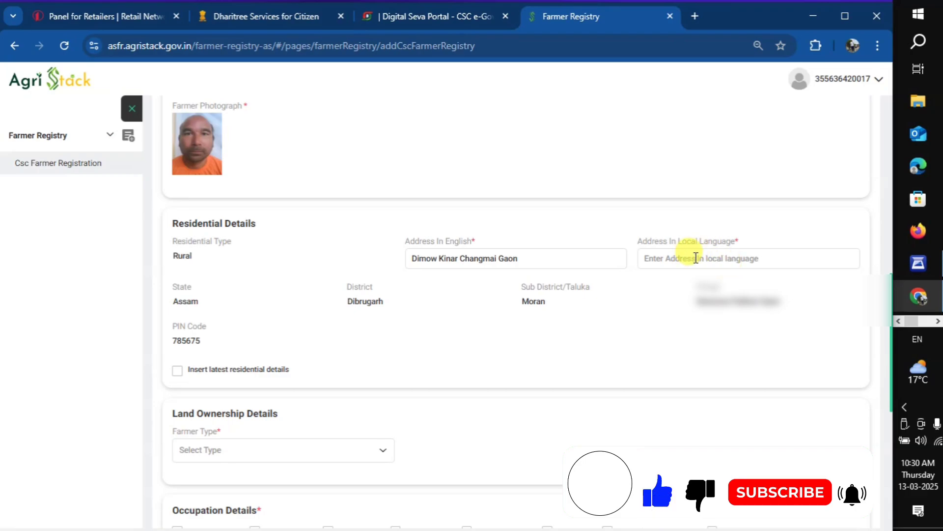
{"action": "left_click", "coordinate": [694, 256]}
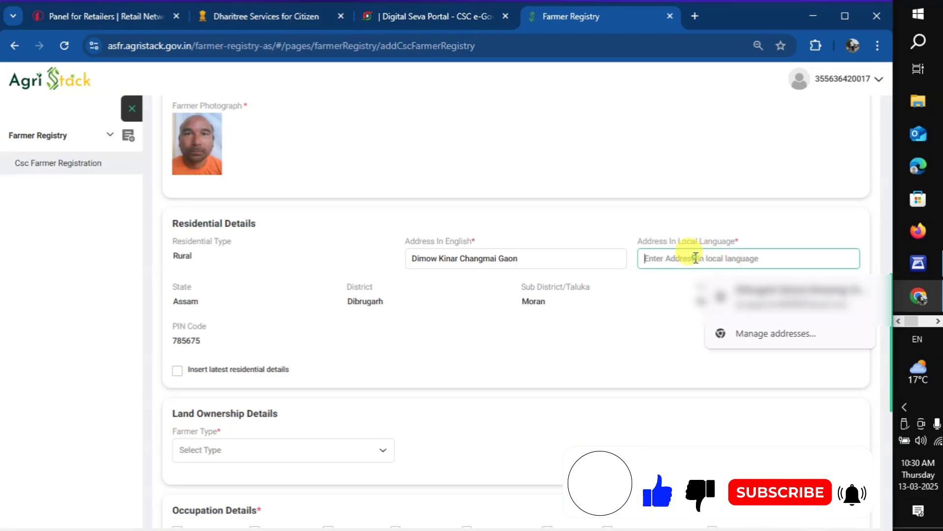
{"action": "left_click", "coordinate": [571, 376]}
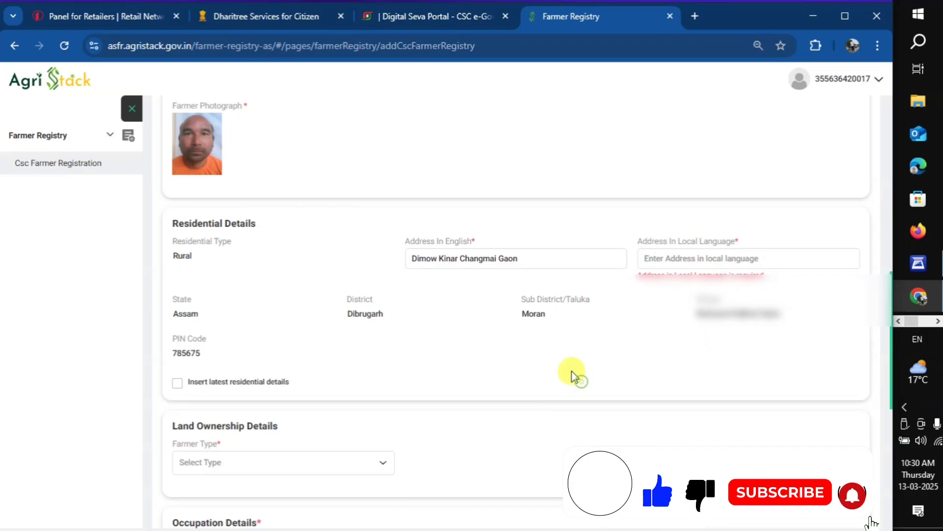
{"action": "left_click", "coordinate": [938, 320]}
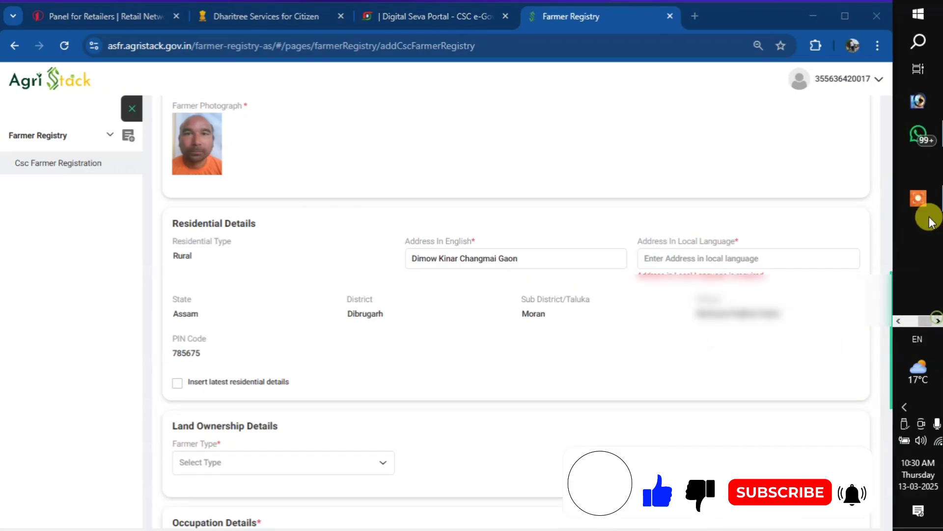
{"action": "left_click", "coordinate": [658, 256]}
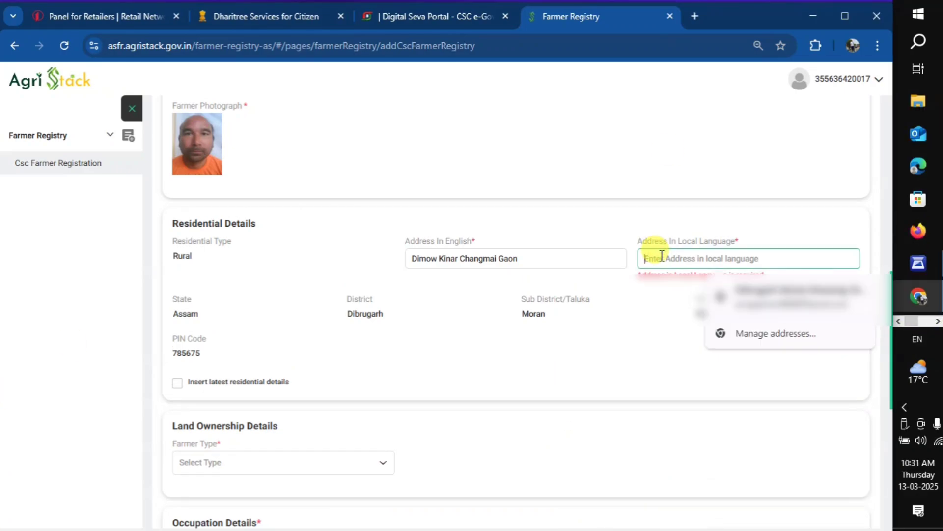
{"action": "type", "text": "ডিমৌ কিনাৰ চাংমাই গাঁও"}
{"action": "left_click", "coordinate": [660, 312]}
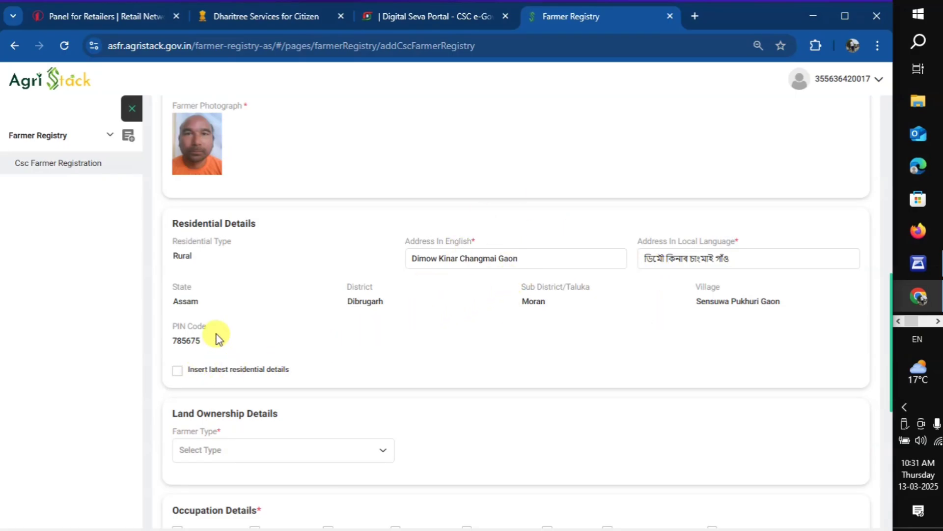
Step: Set Farmer Type to Owner, revealing the Owned Land details section
{"action": "scroll", "coordinate": [220, 322], "scroll_direction": "down", "scroll_amount": 5}
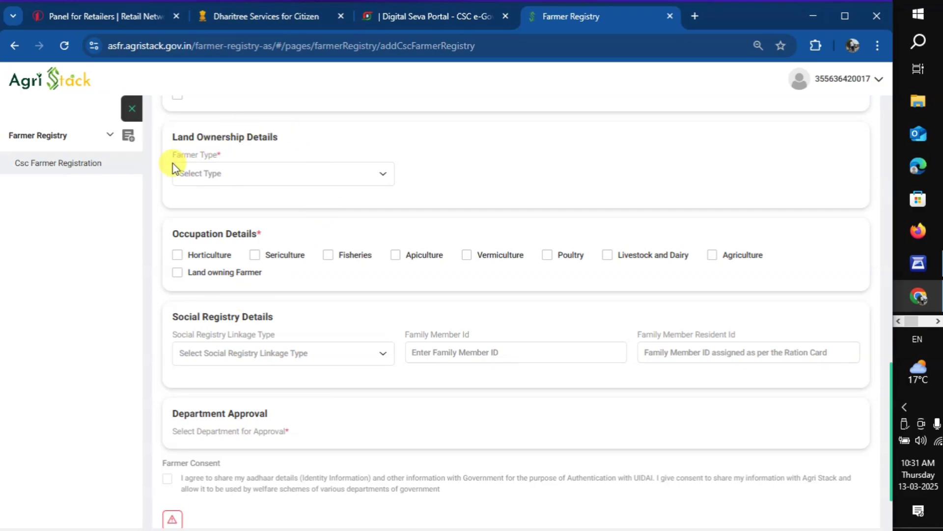
{"action": "left_click", "coordinate": [260, 174]}
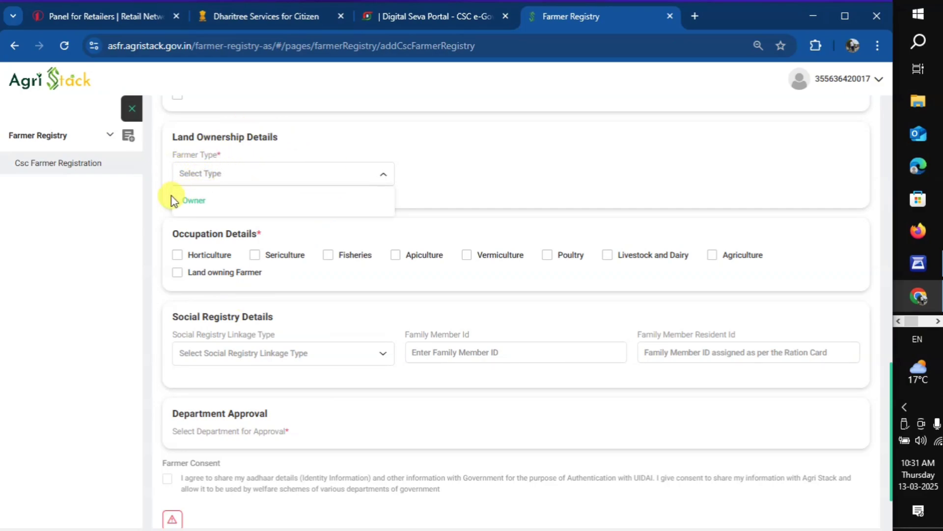
{"action": "left_click", "coordinate": [199, 201]}
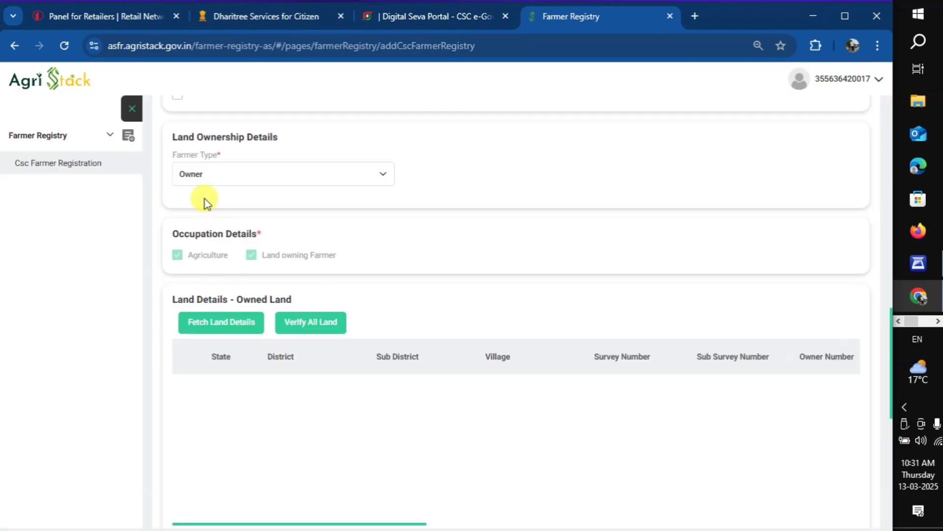
{"action": "left_click", "coordinate": [202, 336]}
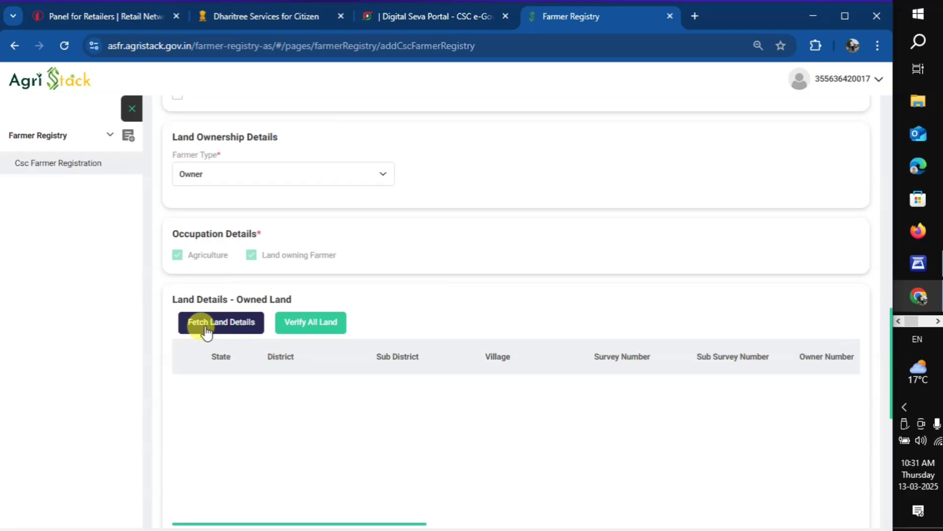
Step: In the land lookup, choose District Dibrugarh and Sub District Moran
{"action": "left_click", "coordinate": [206, 330]}
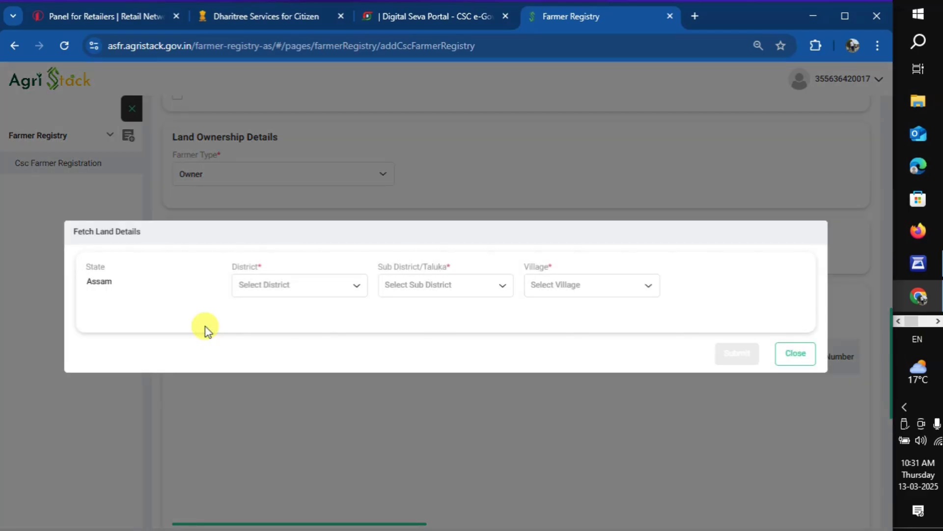
{"action": "left_click", "coordinate": [285, 288]}
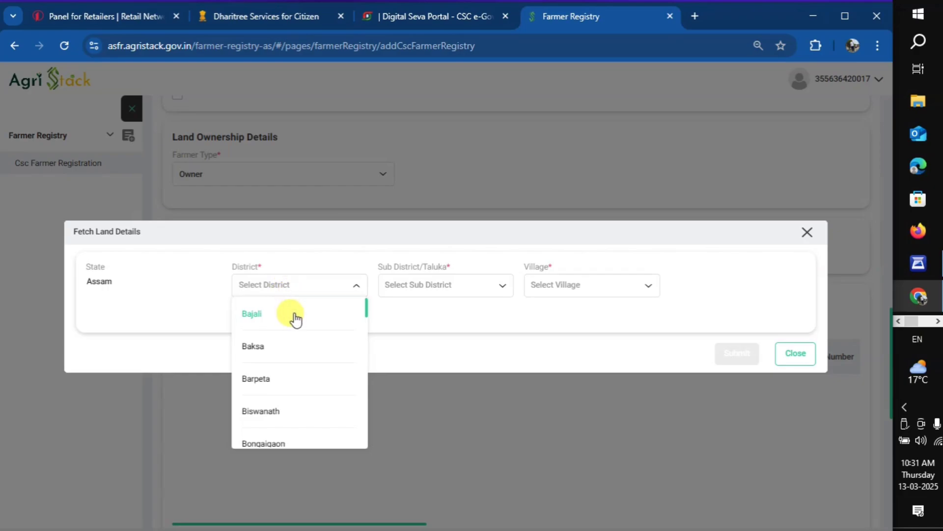
{"action": "scroll", "coordinate": [295, 324], "scroll_direction": "down", "scroll_amount": 1}
{"action": "scroll", "coordinate": [296, 324], "scroll_direction": "down", "scroll_amount": 5}
{"action": "left_click", "coordinate": [275, 393]}
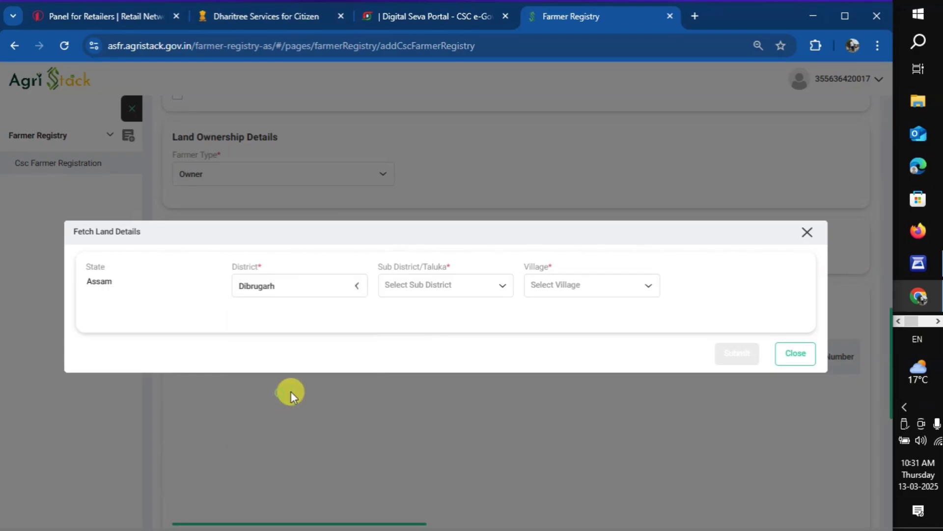
{"action": "left_click", "coordinate": [400, 287]}
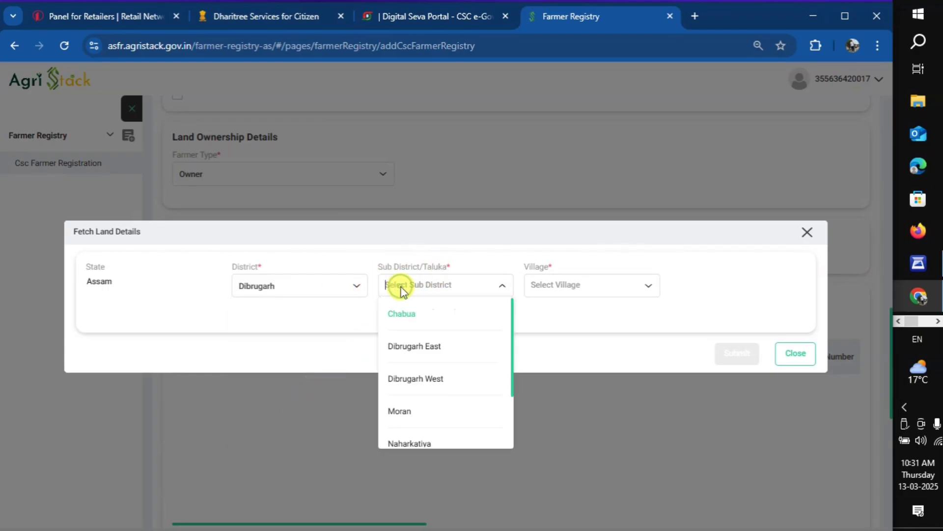
{"action": "left_click", "coordinate": [407, 412]}
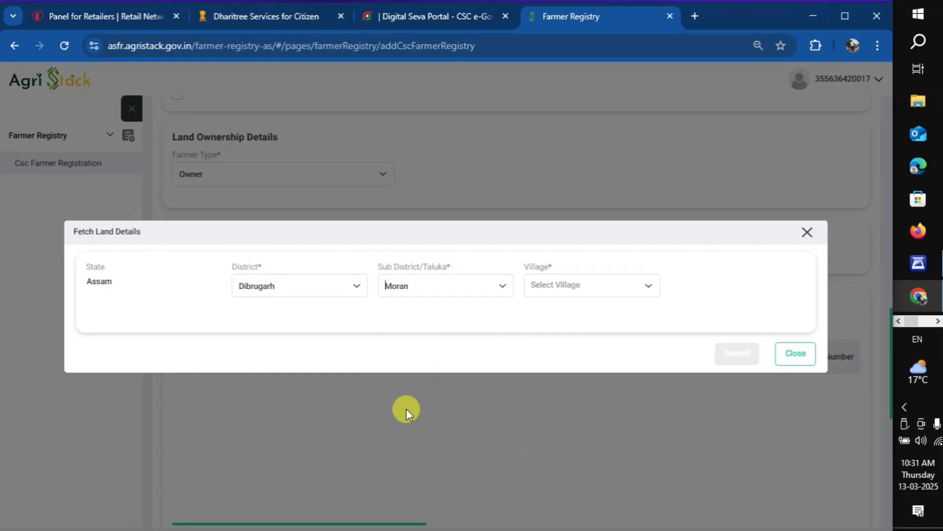
Step: Select village Demowkinar Changmai-291870 and check its Jamabandi record on the Dharitree tab
{"action": "left_click", "coordinate": [548, 291]}
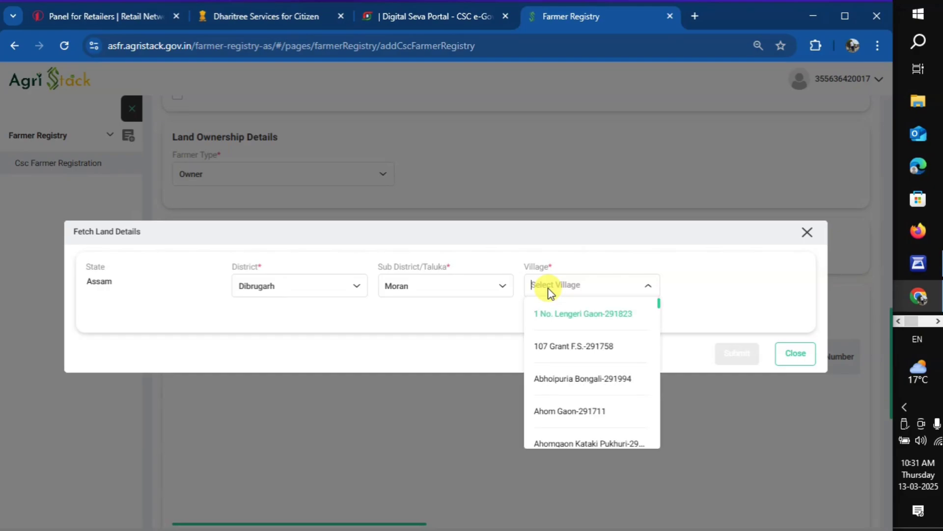
{"action": "type", "text": "DEM"}
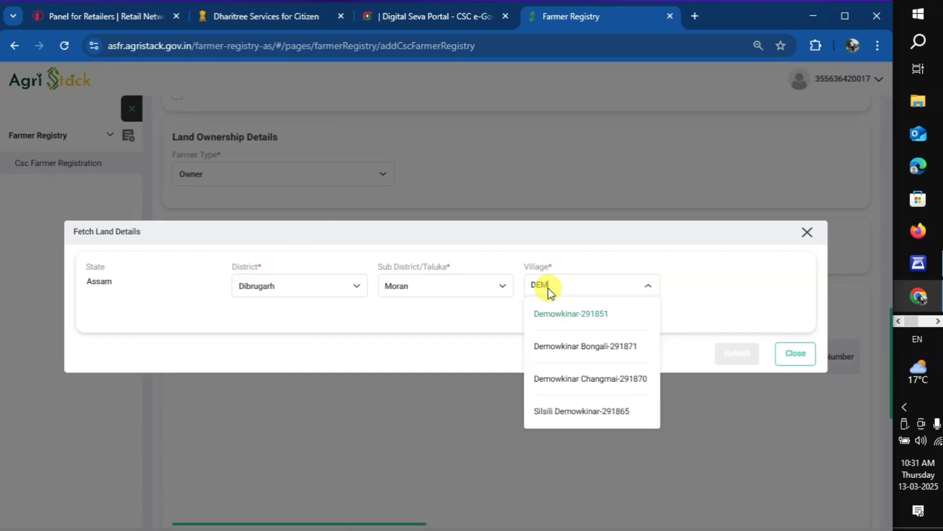
{"action": "type", "text": "O"}
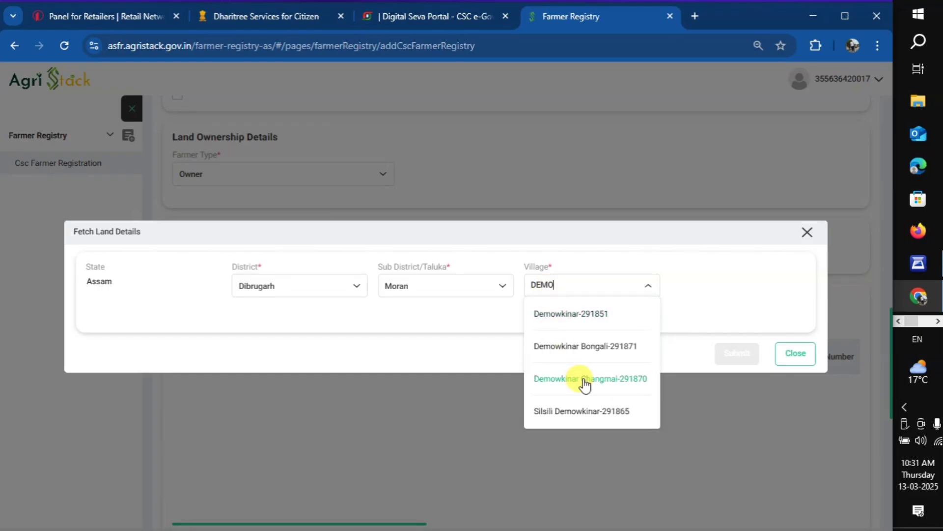
{"action": "left_click", "coordinate": [585, 380]}
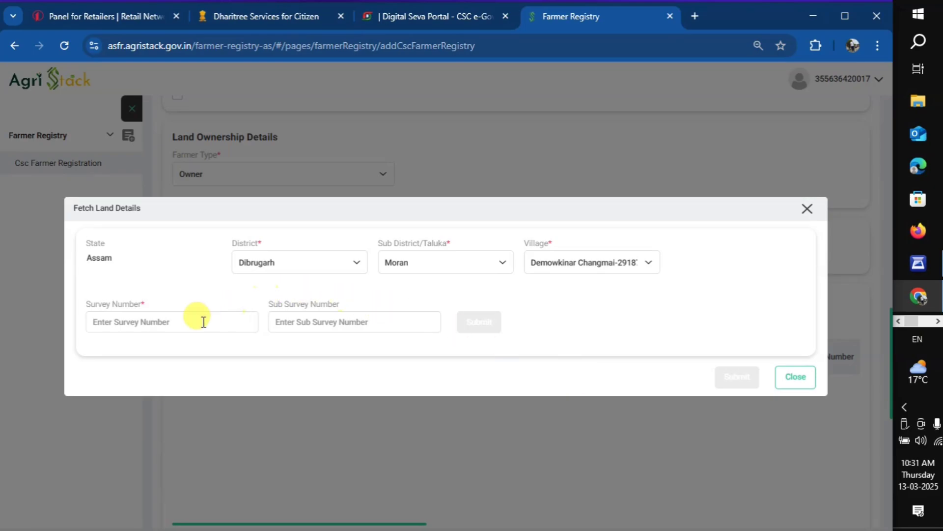
{"action": "left_click", "coordinate": [189, 330]}
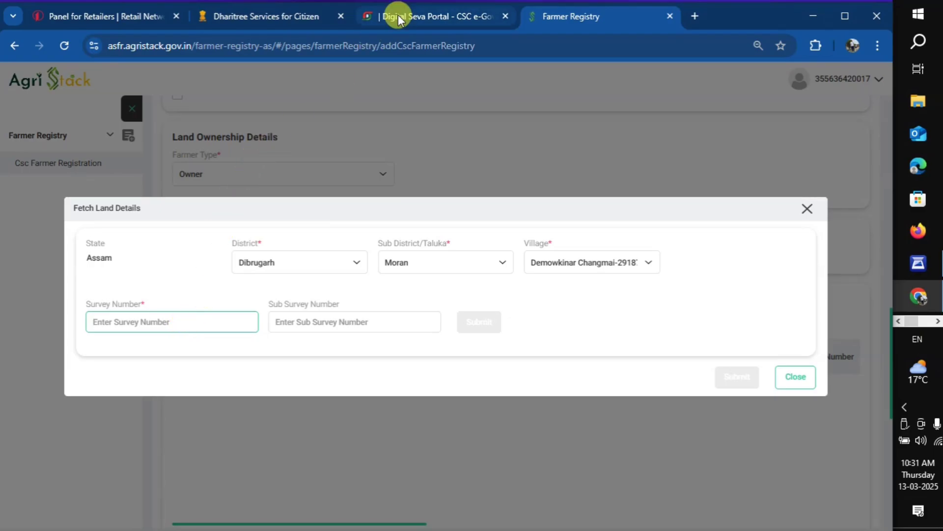
{"action": "left_click", "coordinate": [285, 15]}
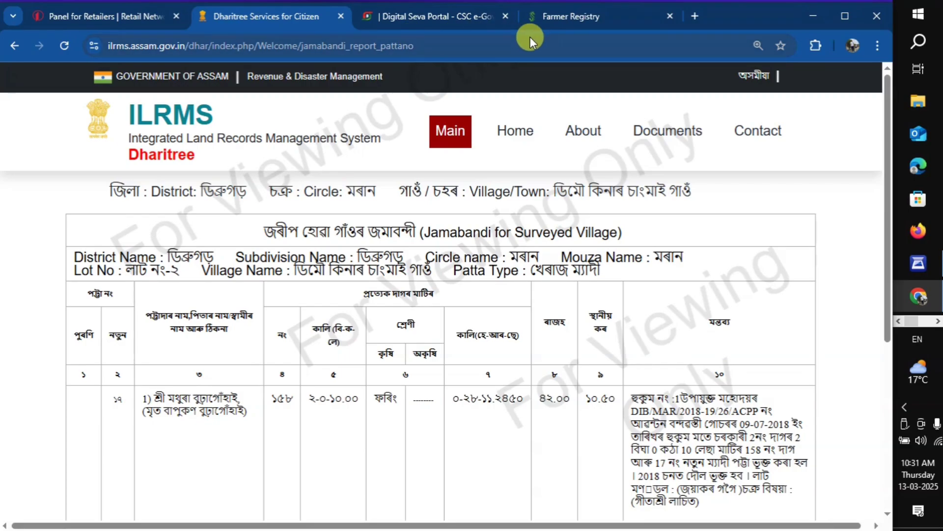
{"action": "left_click", "coordinate": [560, 16]}
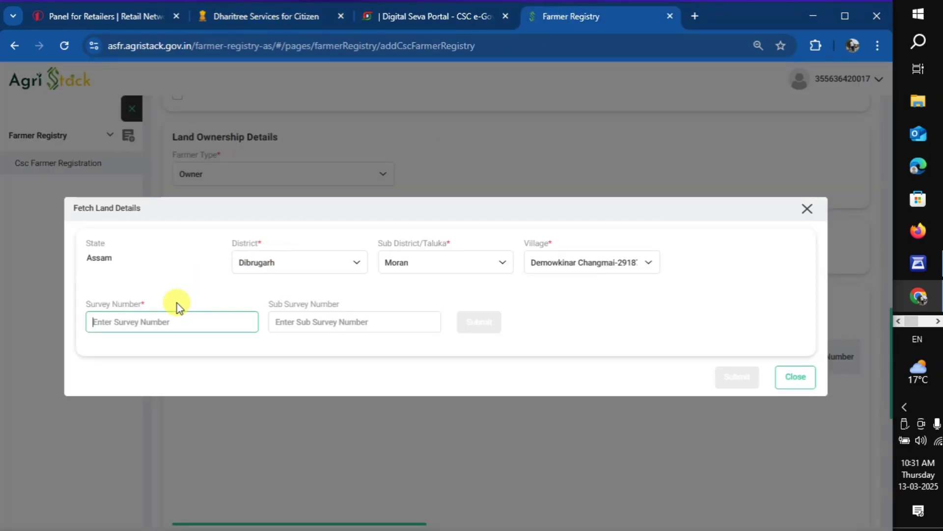
Step: Search survey number 158, mark the farmer as not among listed owners, and pick sub survey '*'
{"action": "type", "text": "158"}
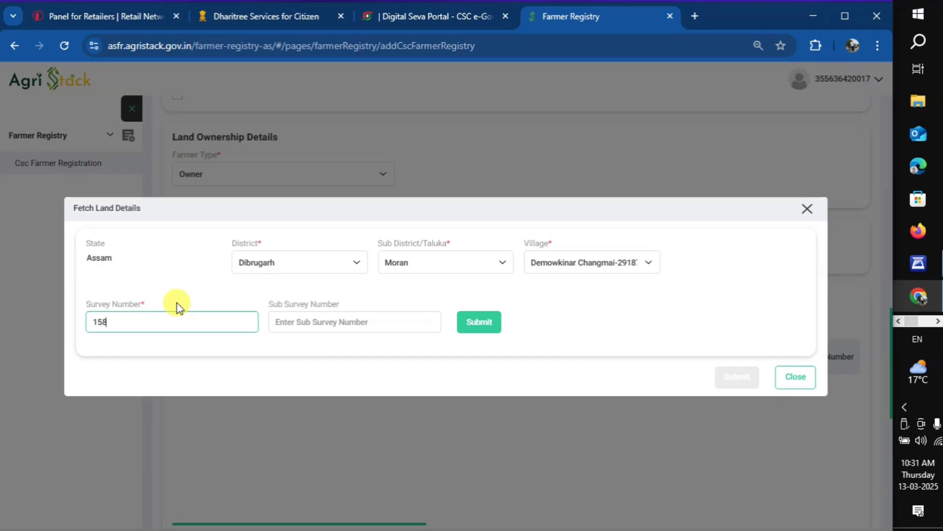
{"action": "left_click", "coordinate": [472, 322]}
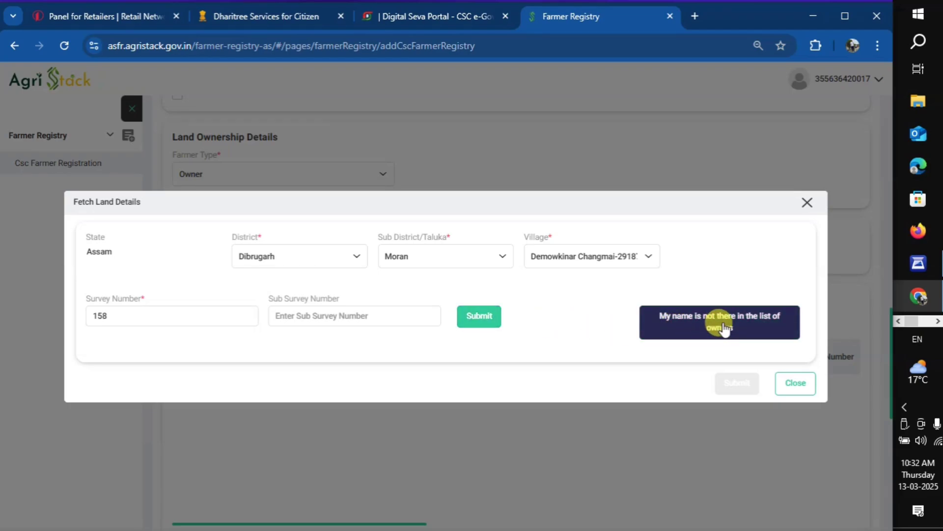
{"action": "left_click", "coordinate": [677, 320]}
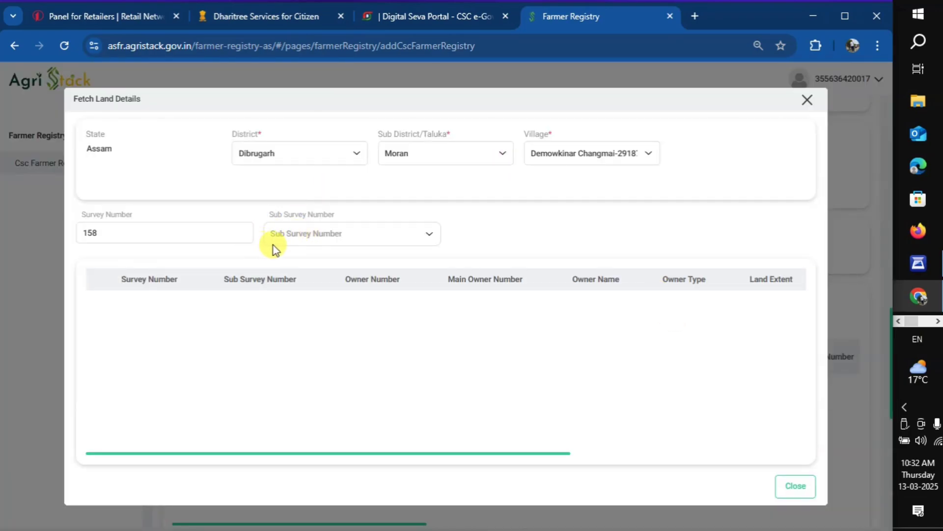
{"action": "left_click", "coordinate": [325, 234]}
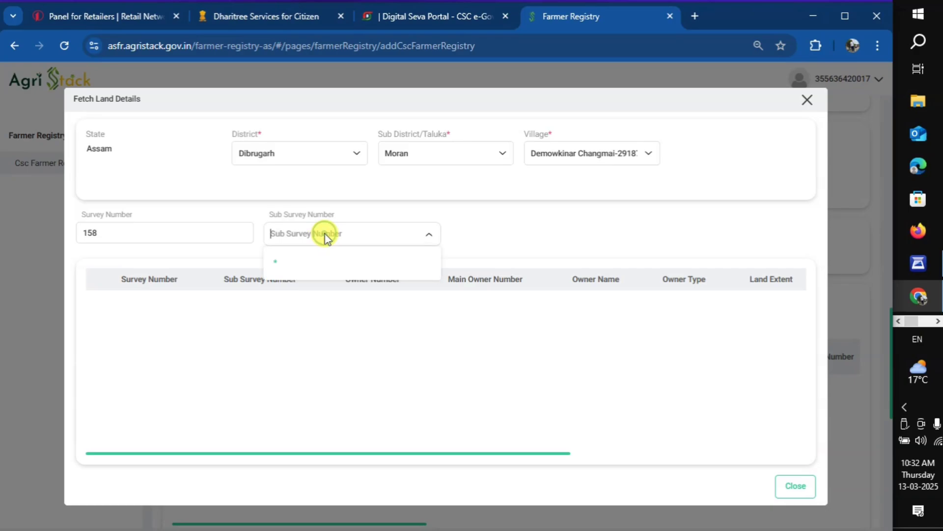
{"action": "left_click", "coordinate": [313, 270]}
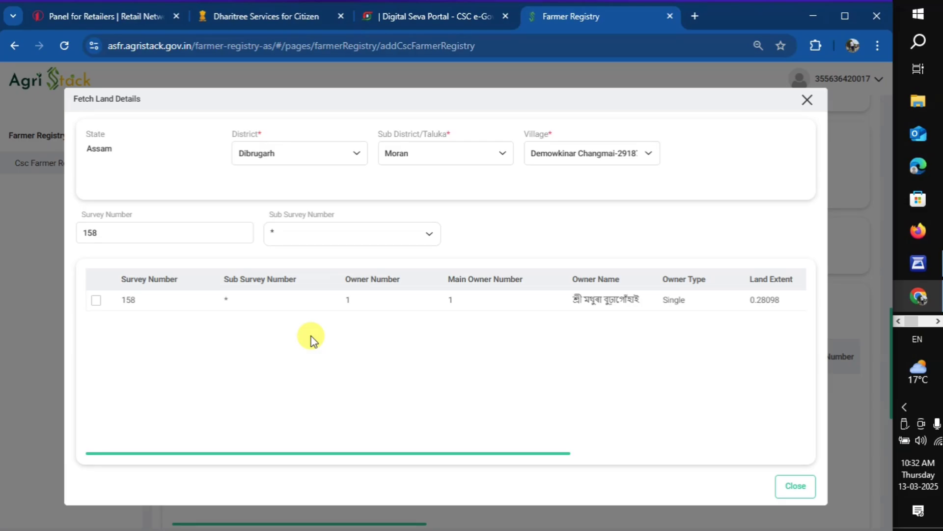
Step: Select the survey 158 plot as Agricultural land and add it to Owned Land
{"action": "left_click", "coordinate": [95, 300]}
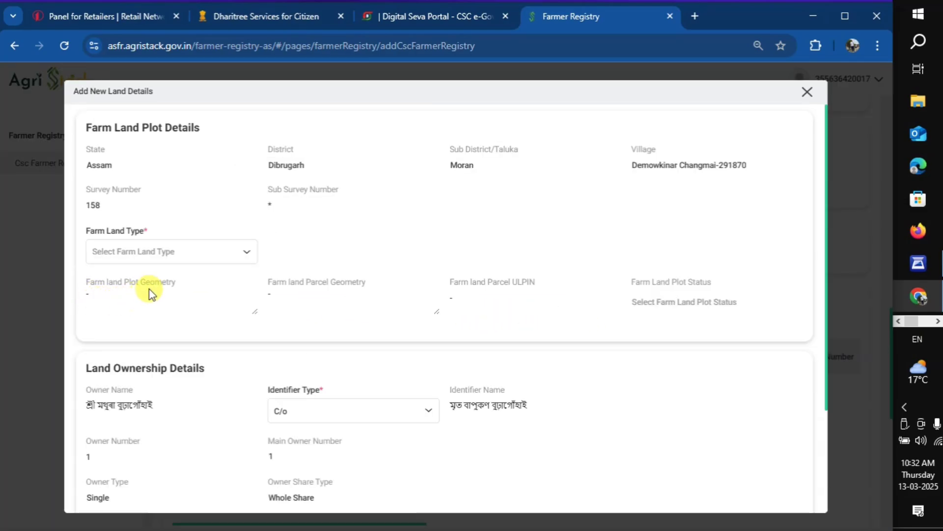
{"action": "left_click", "coordinate": [194, 250]}
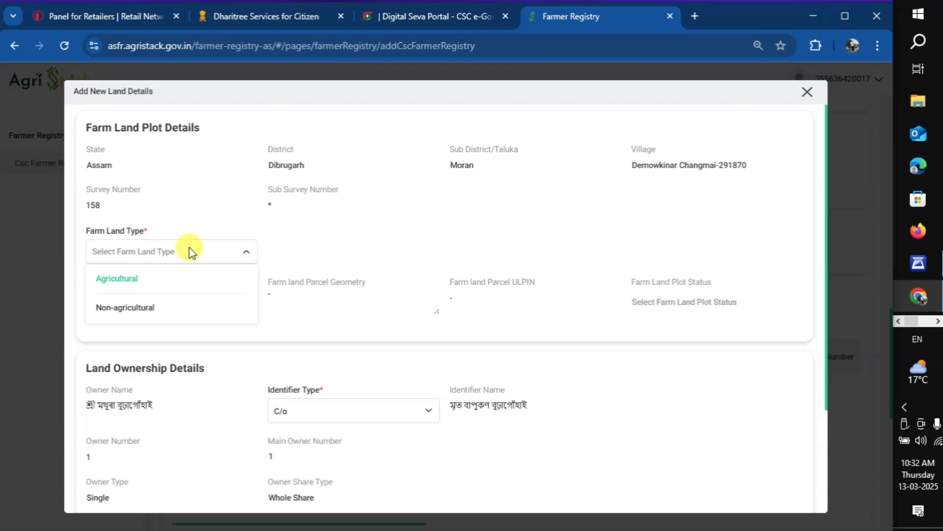
{"action": "left_click", "coordinate": [110, 285]}
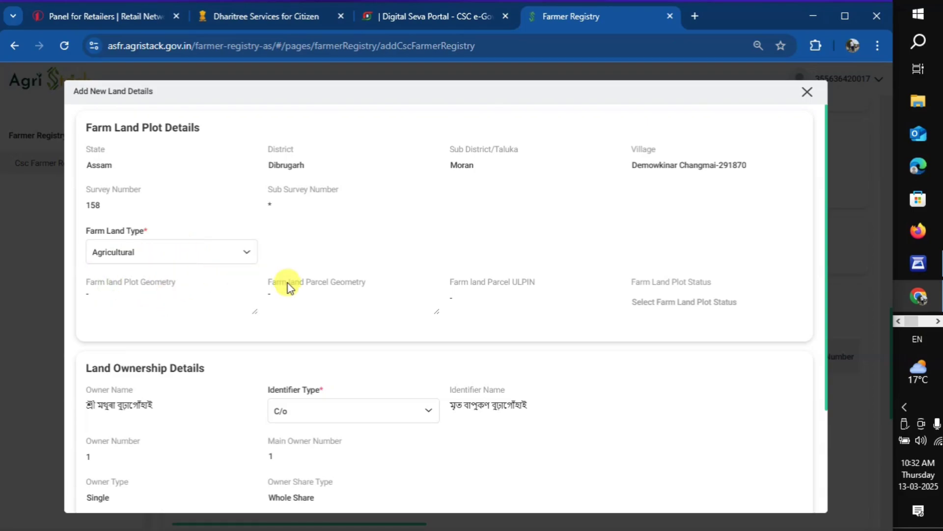
{"action": "scroll", "coordinate": [447, 244], "scroll_direction": "down", "scroll_amount": 3}
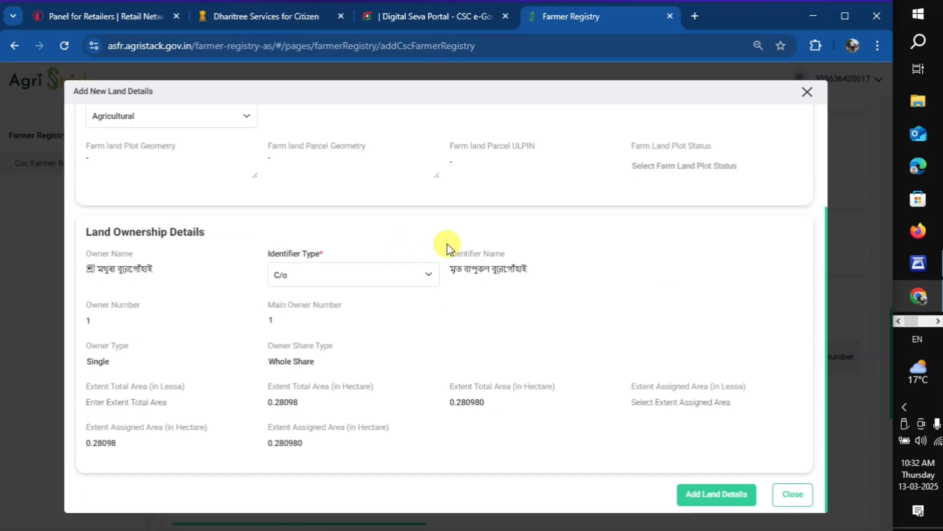
{"action": "left_click", "coordinate": [717, 499]}
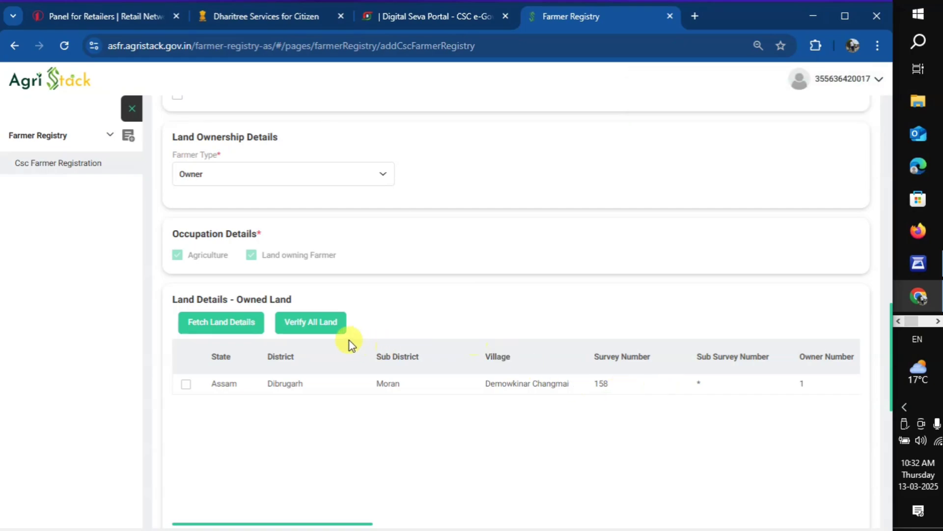
Step: Verify all land, choose Revenue for approval, tick both declarations and save the form
{"action": "left_click", "coordinate": [327, 325]}
{"action": "scroll", "coordinate": [396, 330], "scroll_direction": "down", "scroll_amount": 5}
{"action": "scroll", "coordinate": [318, 329], "scroll_direction": "down", "scroll_amount": 4}
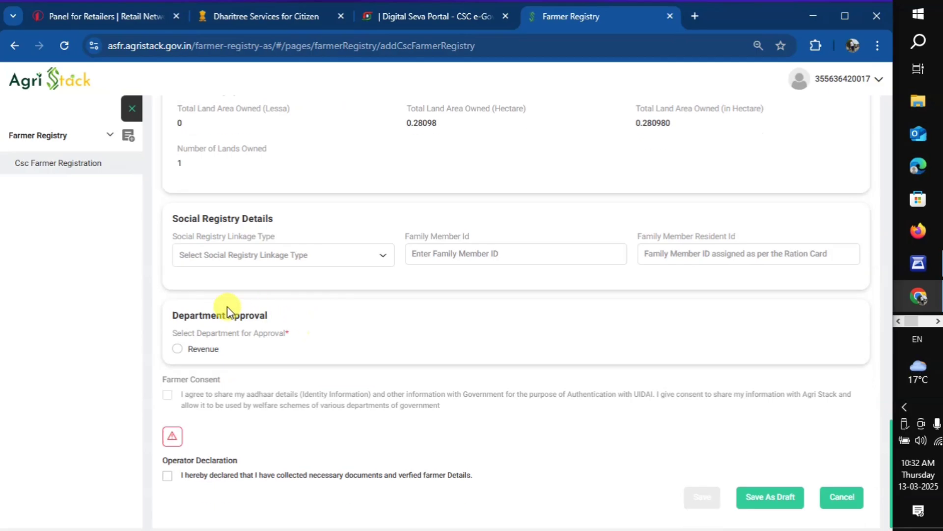
{"action": "left_click", "coordinate": [178, 347]}
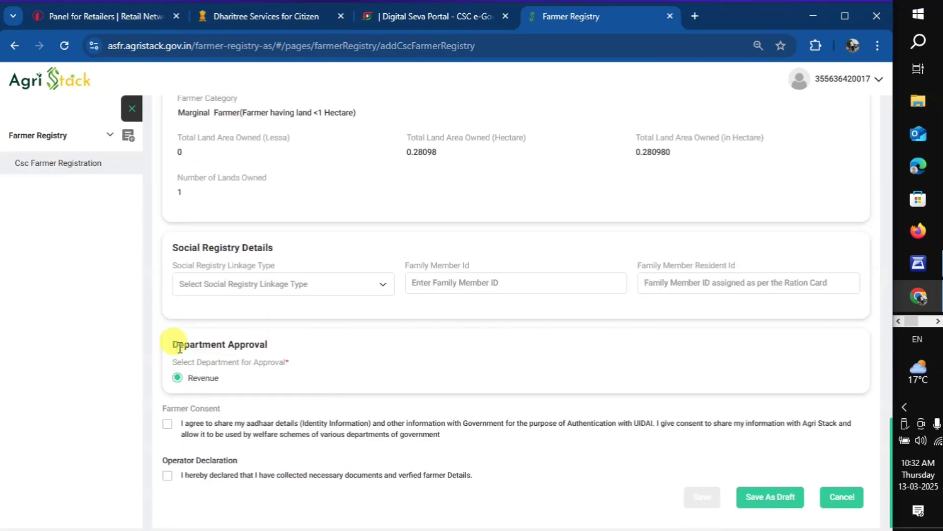
{"action": "left_click", "coordinate": [180, 381]}
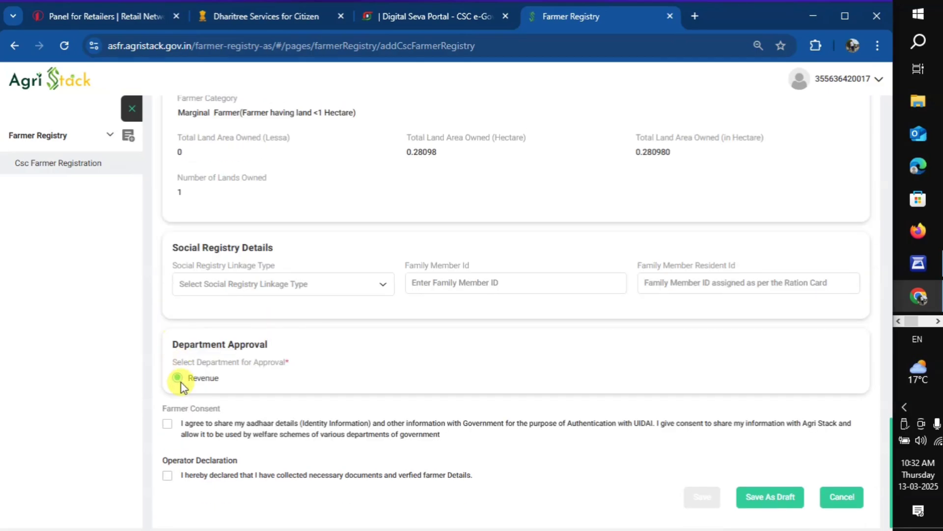
{"action": "left_click", "coordinate": [173, 428]}
{"action": "left_click", "coordinate": [167, 476]}
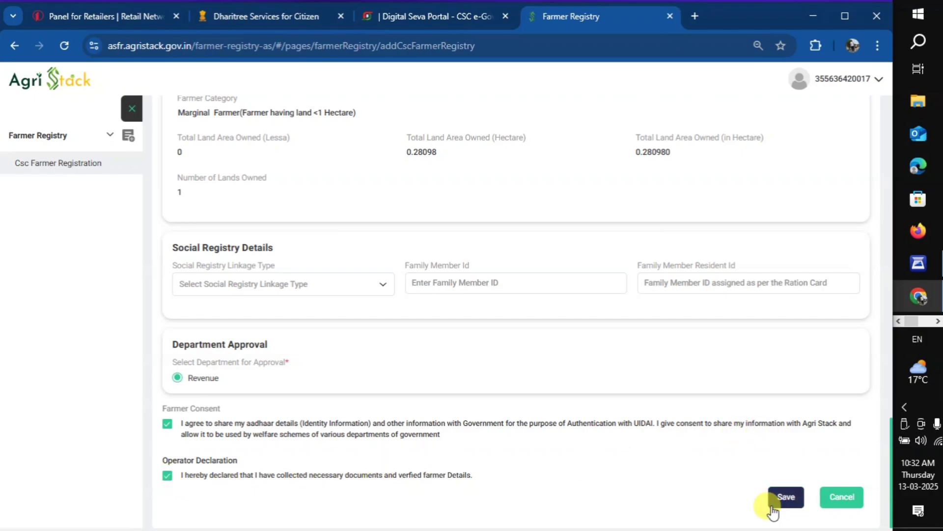
{"action": "left_click", "coordinate": [785, 498]}
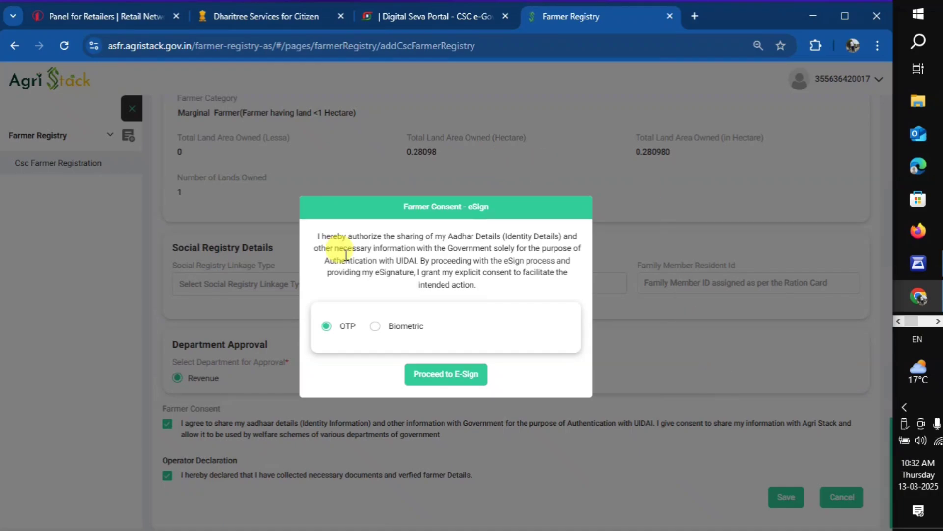
Step: Proceed to E-Sign with OTP selected in the Farmer Consent dialog
{"action": "left_click", "coordinate": [421, 374]}
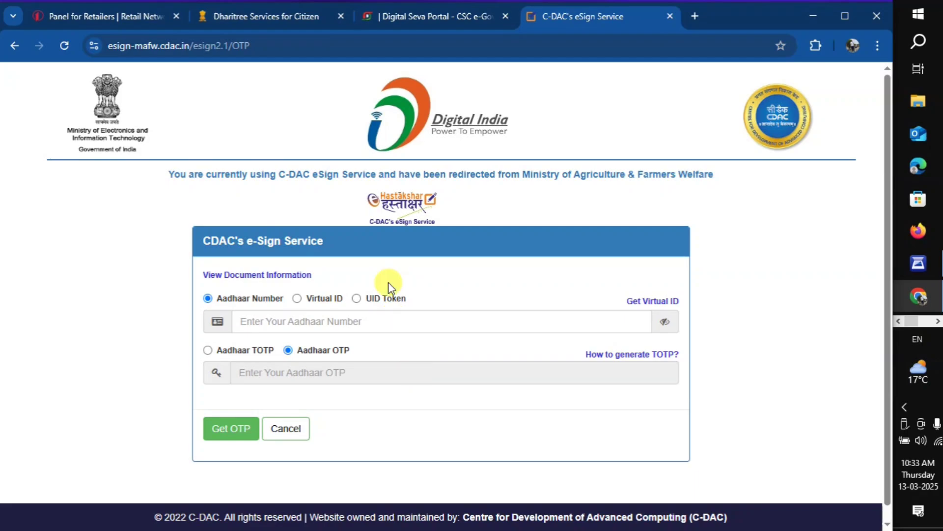
Step: Enter the farmer's Aadhaar number in the eSign form and request an Aadhaar OTP
{"action": "left_click", "coordinate": [372, 315]}
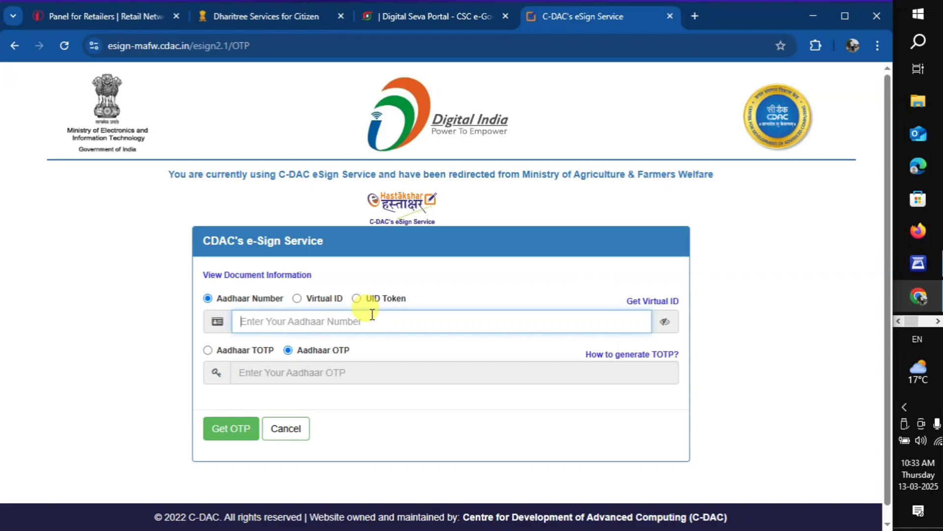
{"action": "type", "text": "••••"}
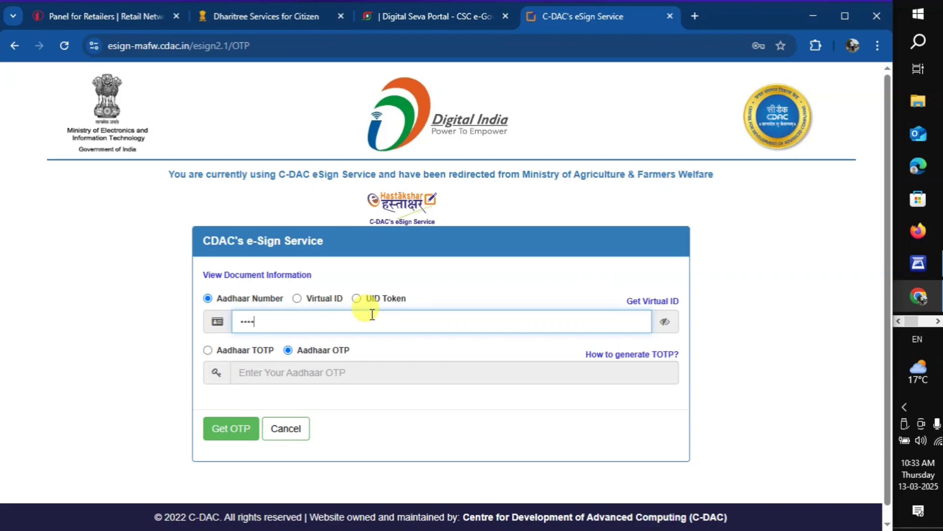
{"action": "type", "text": "•••••••••"}
{"action": "left_click", "coordinate": [213, 427]}
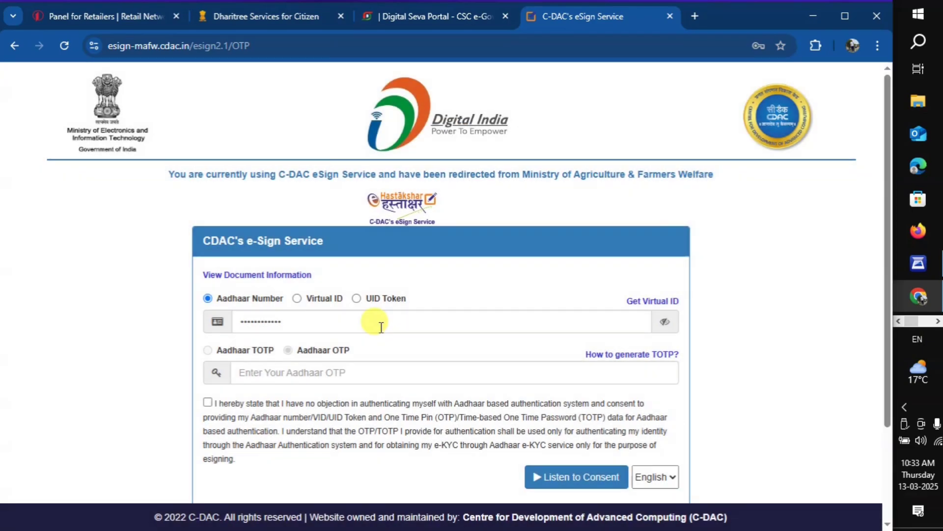
{"action": "left_click", "coordinate": [358, 372]}
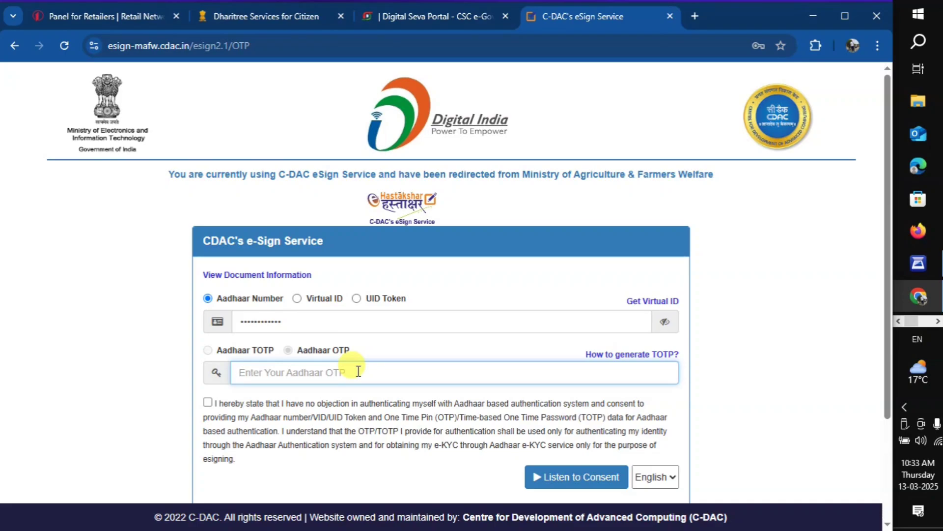
Step: Enter the OTP received on the farmer's mobile and submit the e-signature
{"action": "scroll", "coordinate": [350, 363], "scroll_direction": "down", "scroll_amount": 1}
{"action": "scroll", "coordinate": [350, 362], "scroll_direction": "down", "scroll_amount": 2}
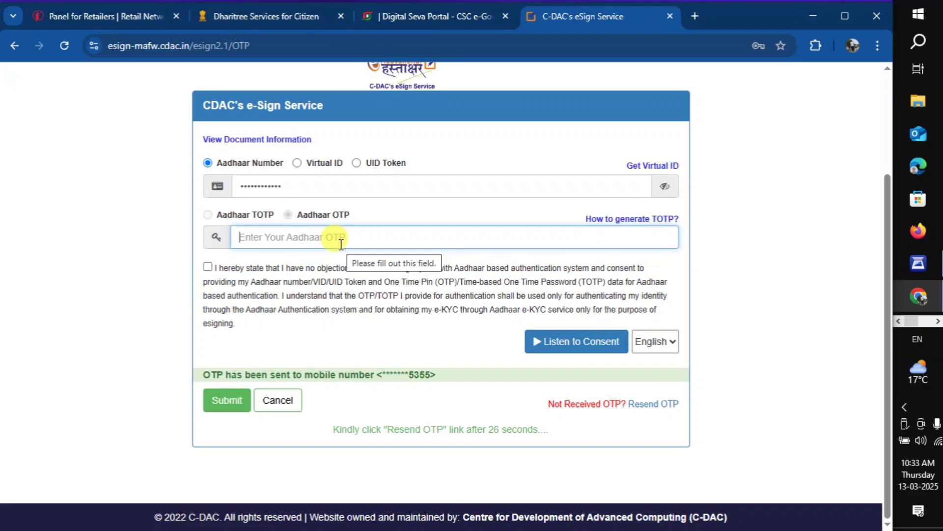
{"action": "type", "text": "••••"}
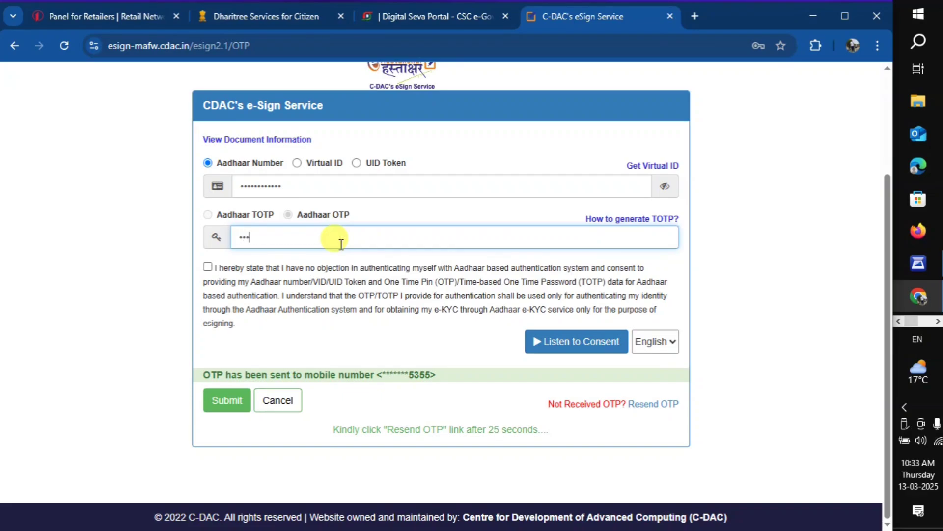
{"action": "type", "text": "••"}
{"action": "left_click", "coordinate": [222, 399]}
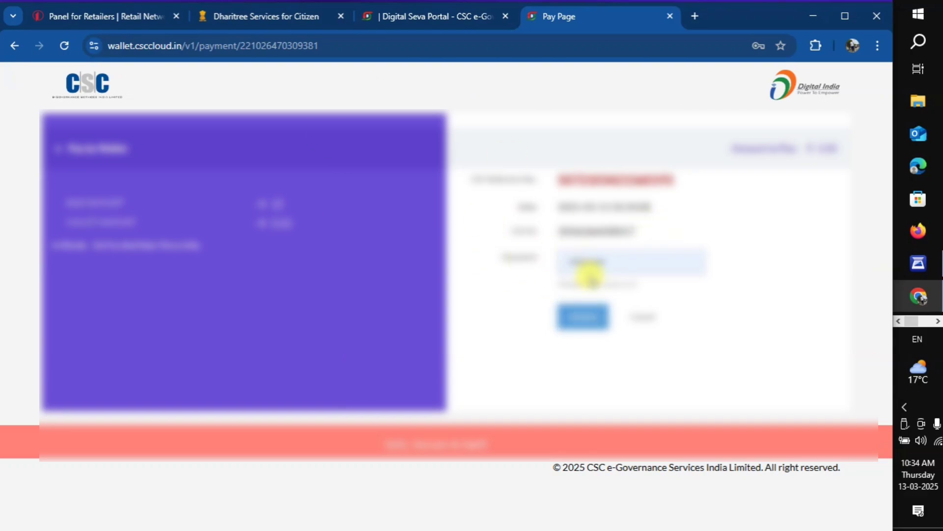
Step: Pay the registration fee from the CSC Wallet with the wallet PIN, declining to save the password
{"action": "left_click", "coordinate": [578, 317]}
{"action": "double_click", "coordinate": [594, 264]}
{"action": "type", "text": "****"}
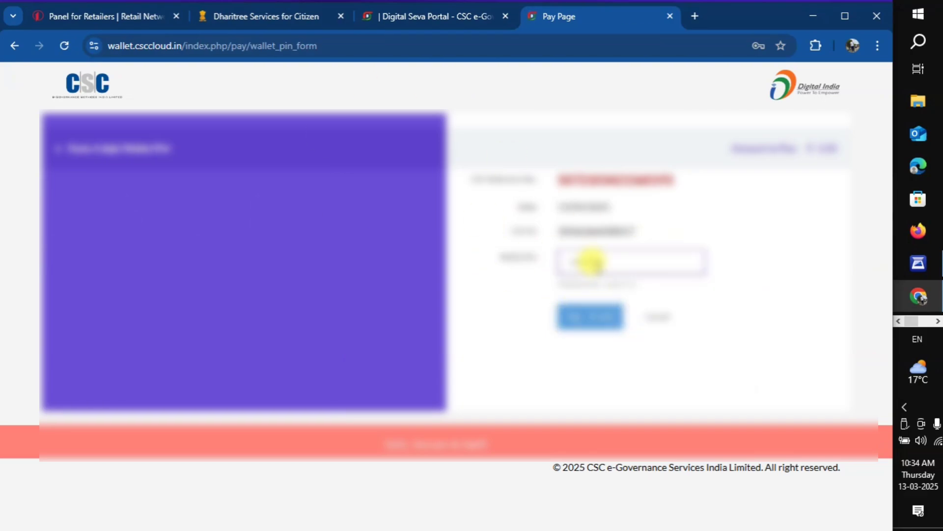
{"action": "left_click", "coordinate": [593, 317]}
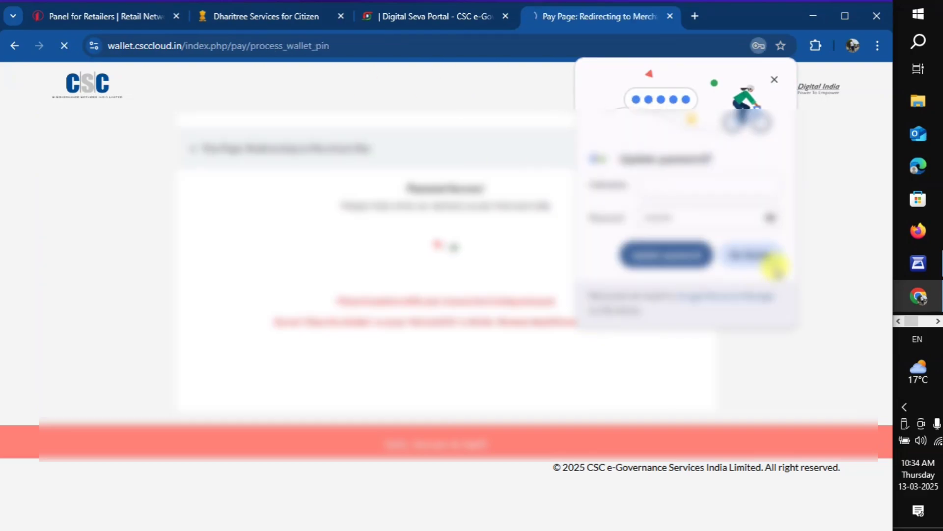
{"action": "left_click", "coordinate": [772, 262]}
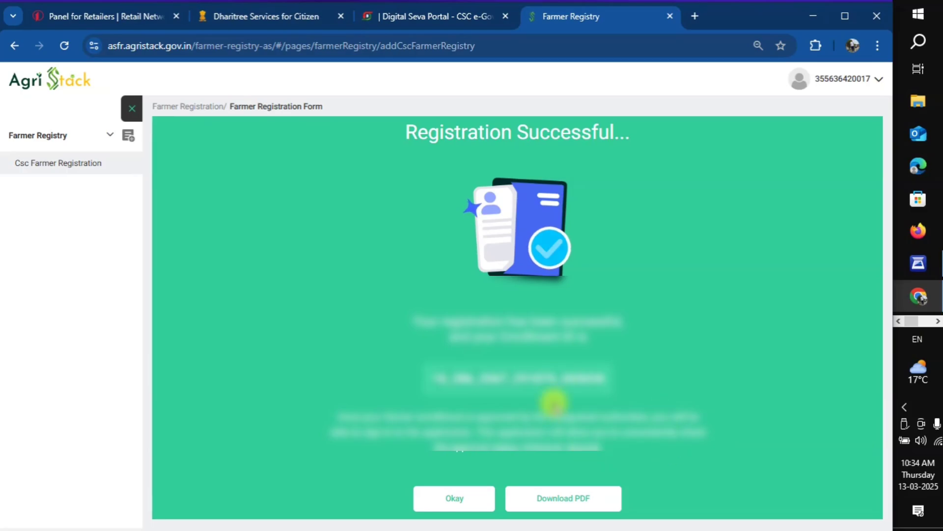
Step: Download the enrollment PDF and pick a Pages per sheet option under More settings in the print dialog
{"action": "left_click", "coordinate": [567, 505]}
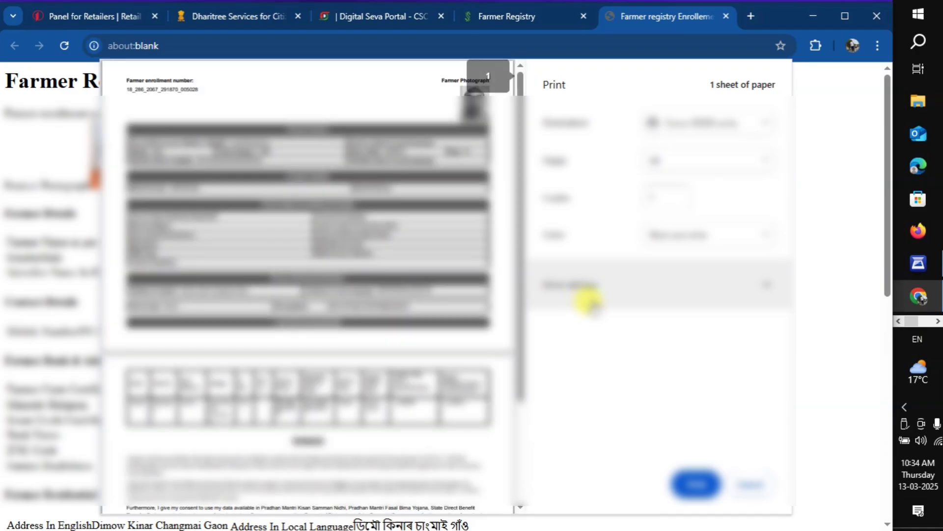
{"action": "left_click", "coordinate": [588, 295]}
{"action": "left_click", "coordinate": [657, 372]}
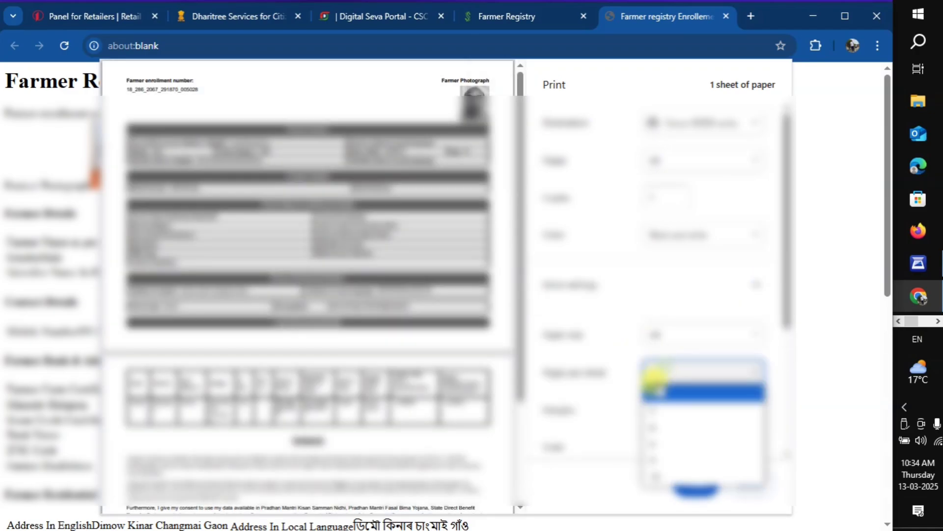
{"action": "left_click", "coordinate": [654, 410]}
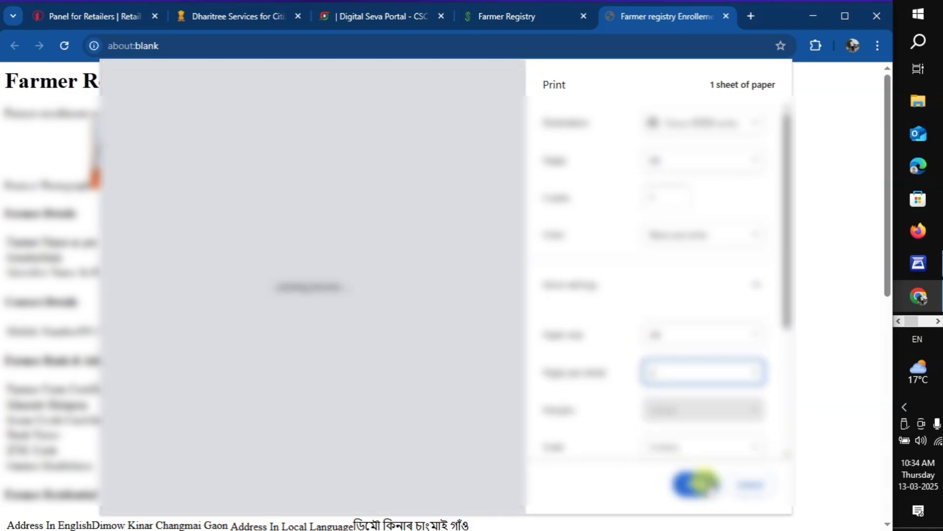